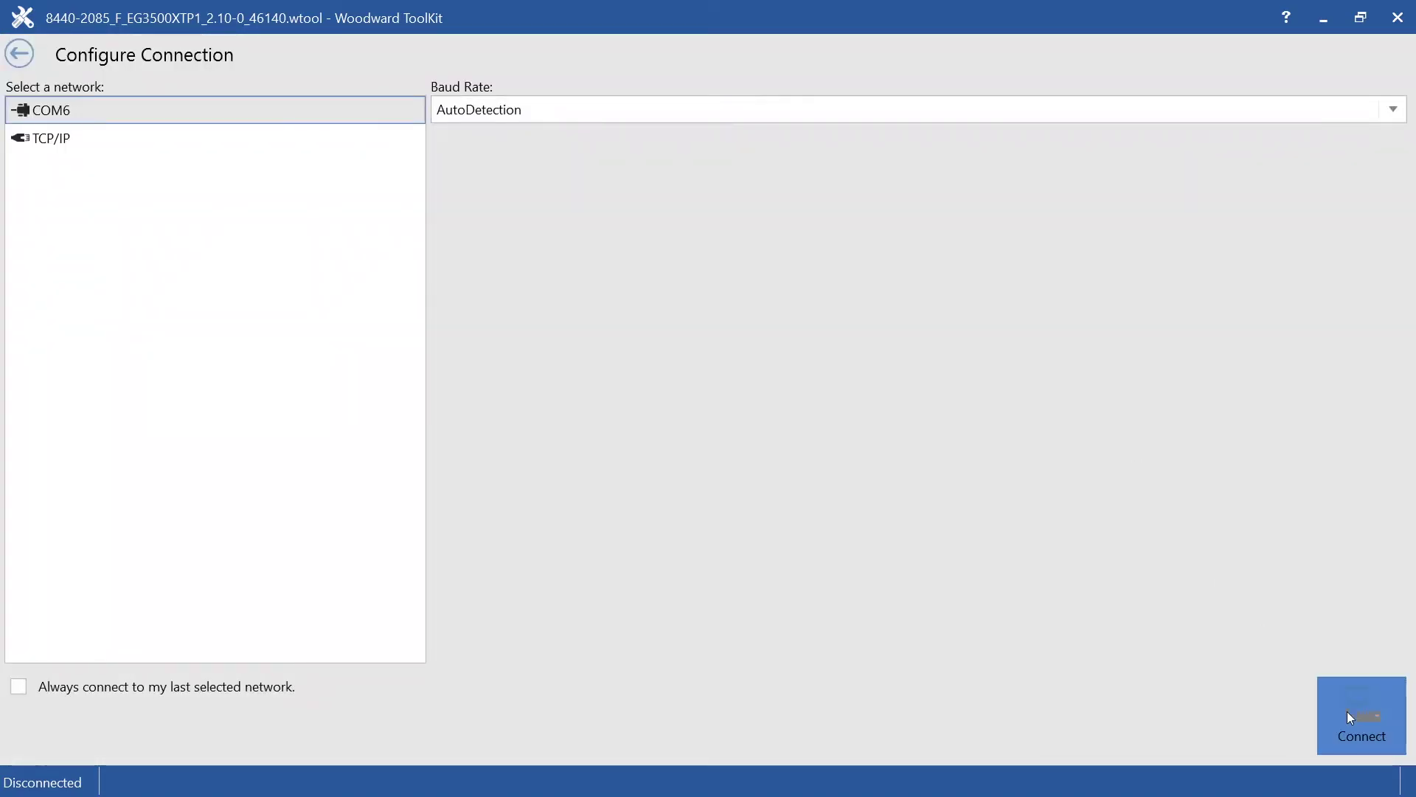
Connect to the easYgen over COM6 and log in with the username and password
click(1347, 711)
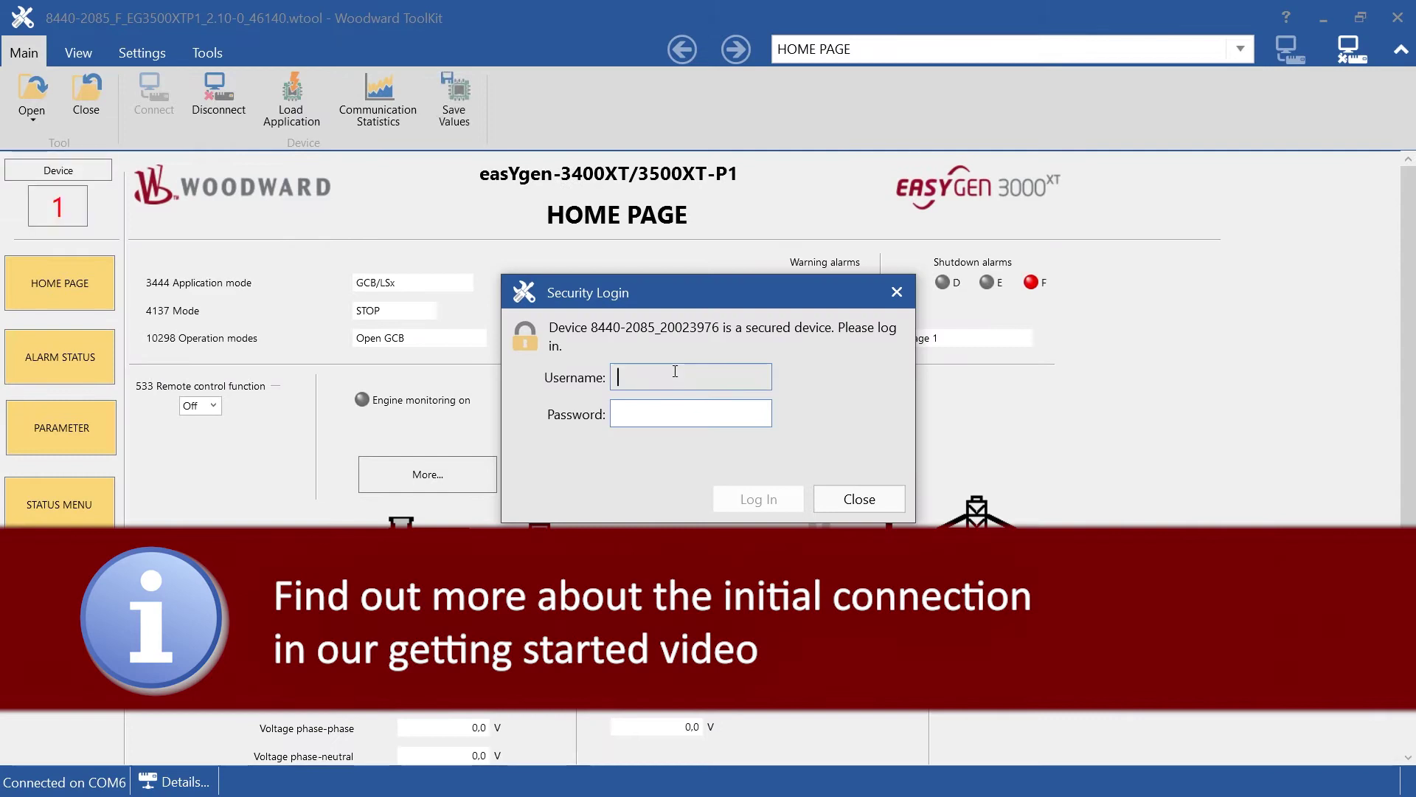
text(CL03)
key(Tab)
text(1)
key(Return)
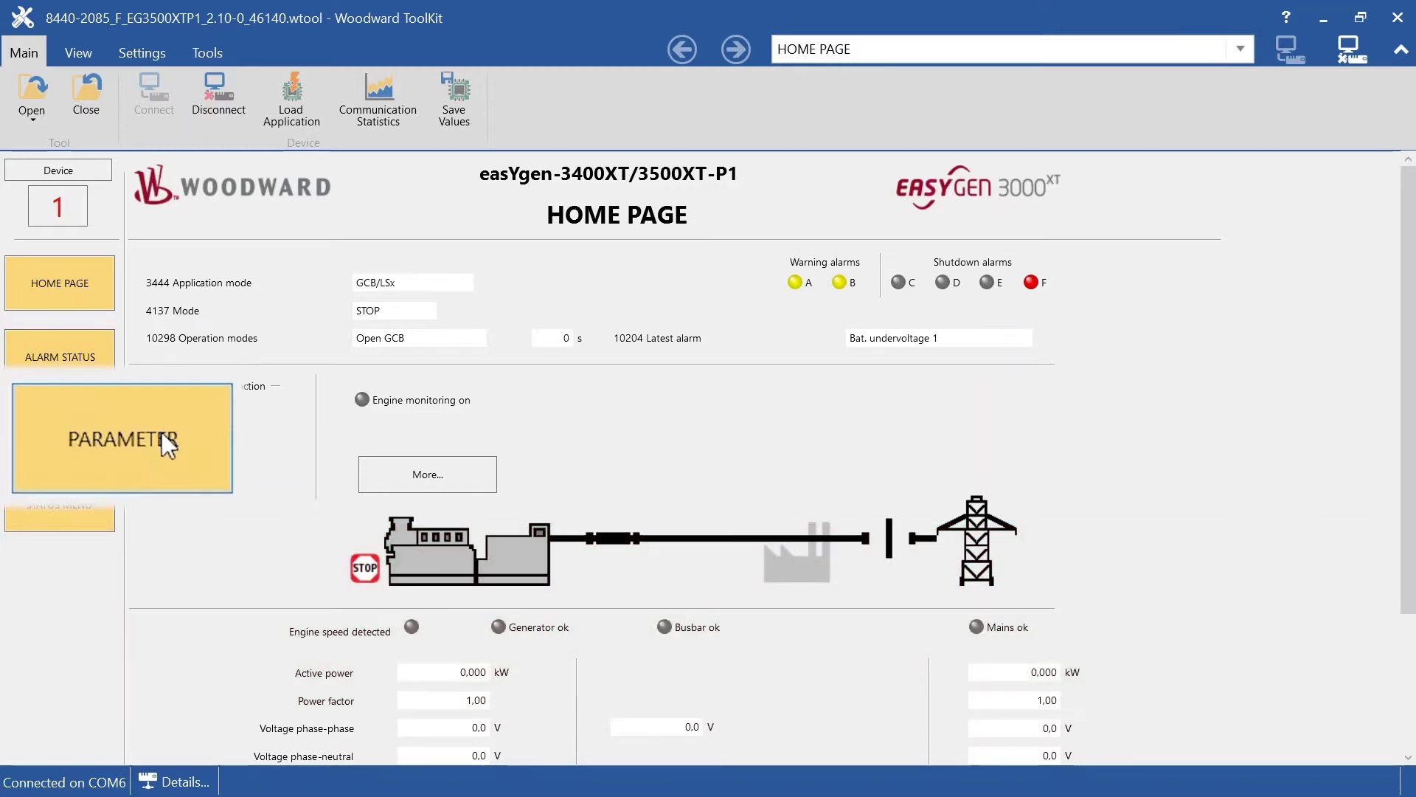
Go to PARAMETER > Configure monitoring > Flexible limits overview
click(162, 432)
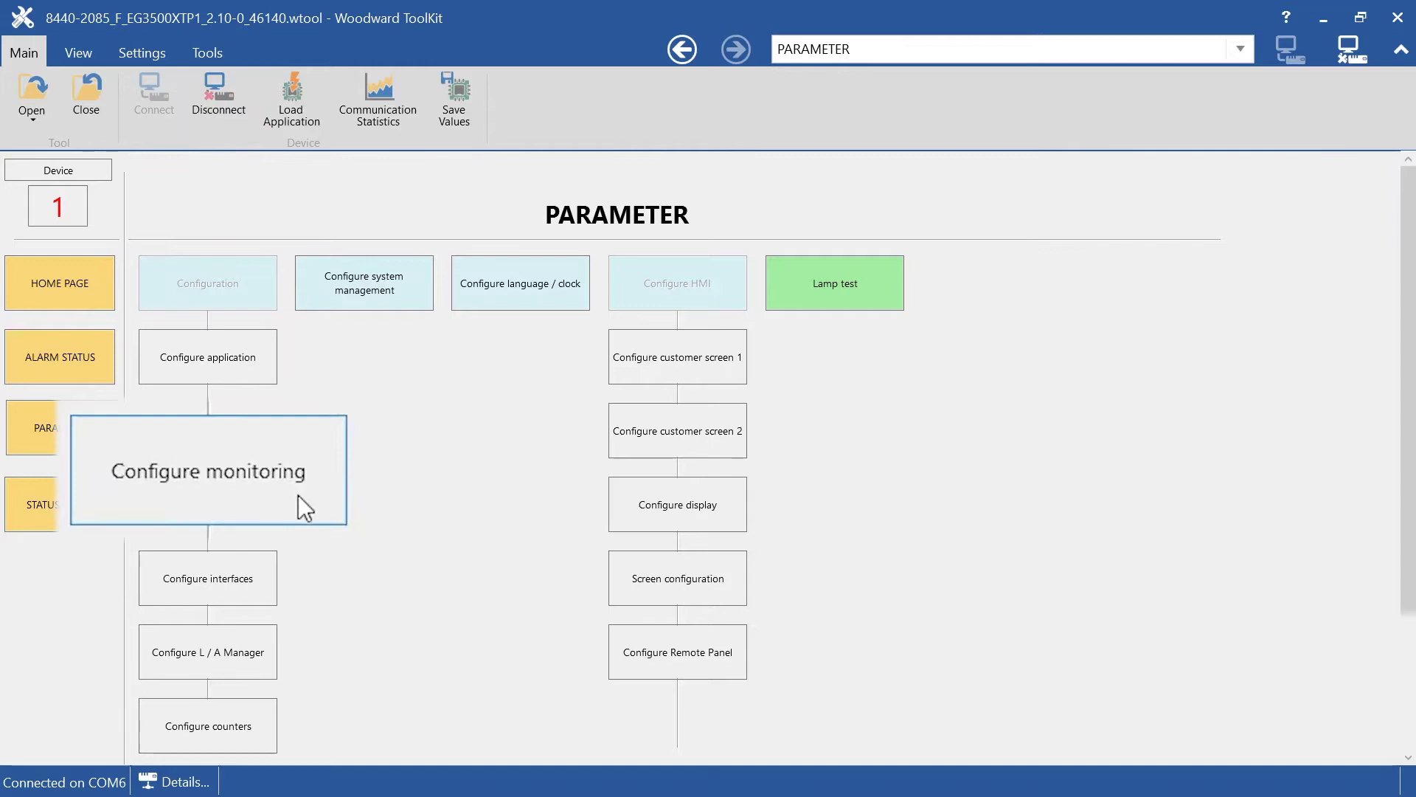
click(298, 494)
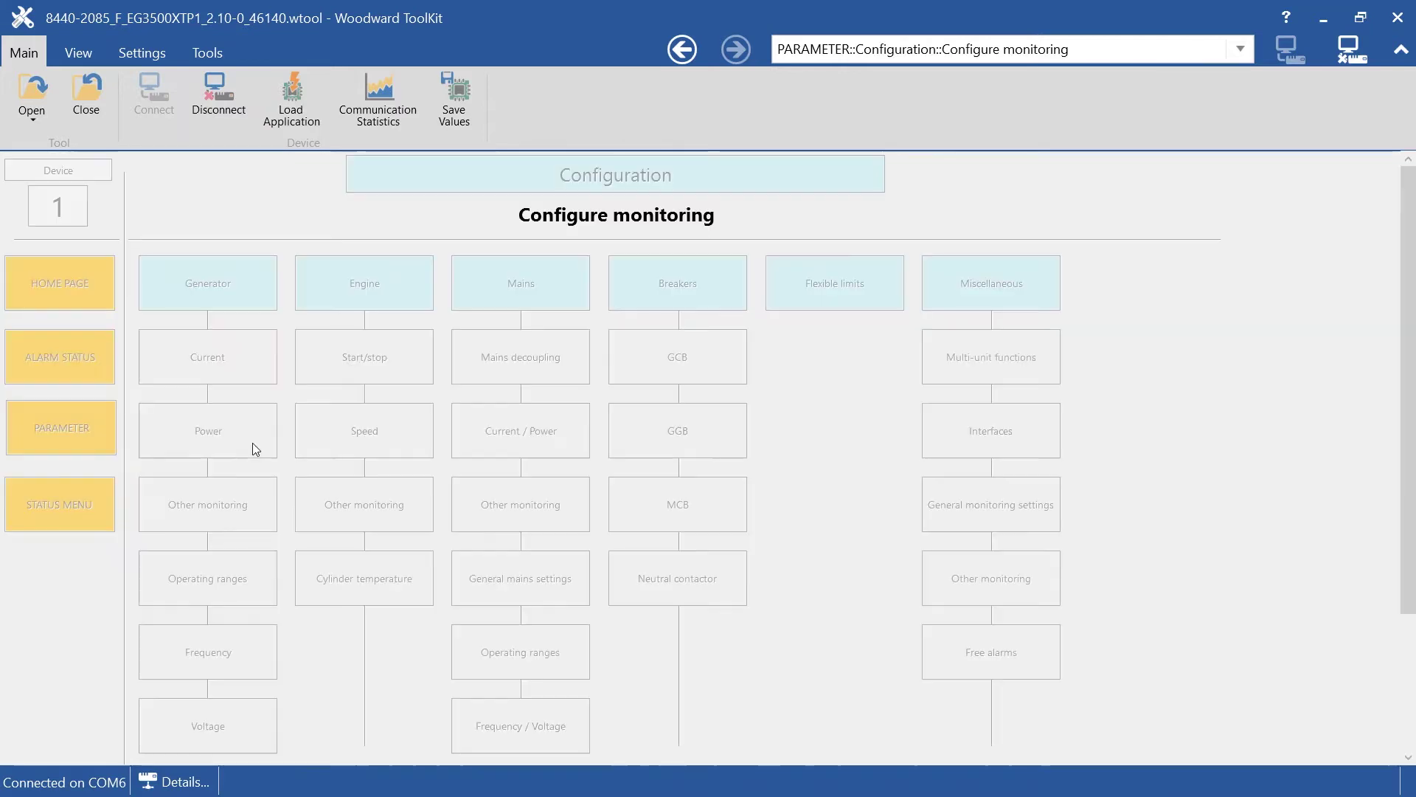
click(873, 300)
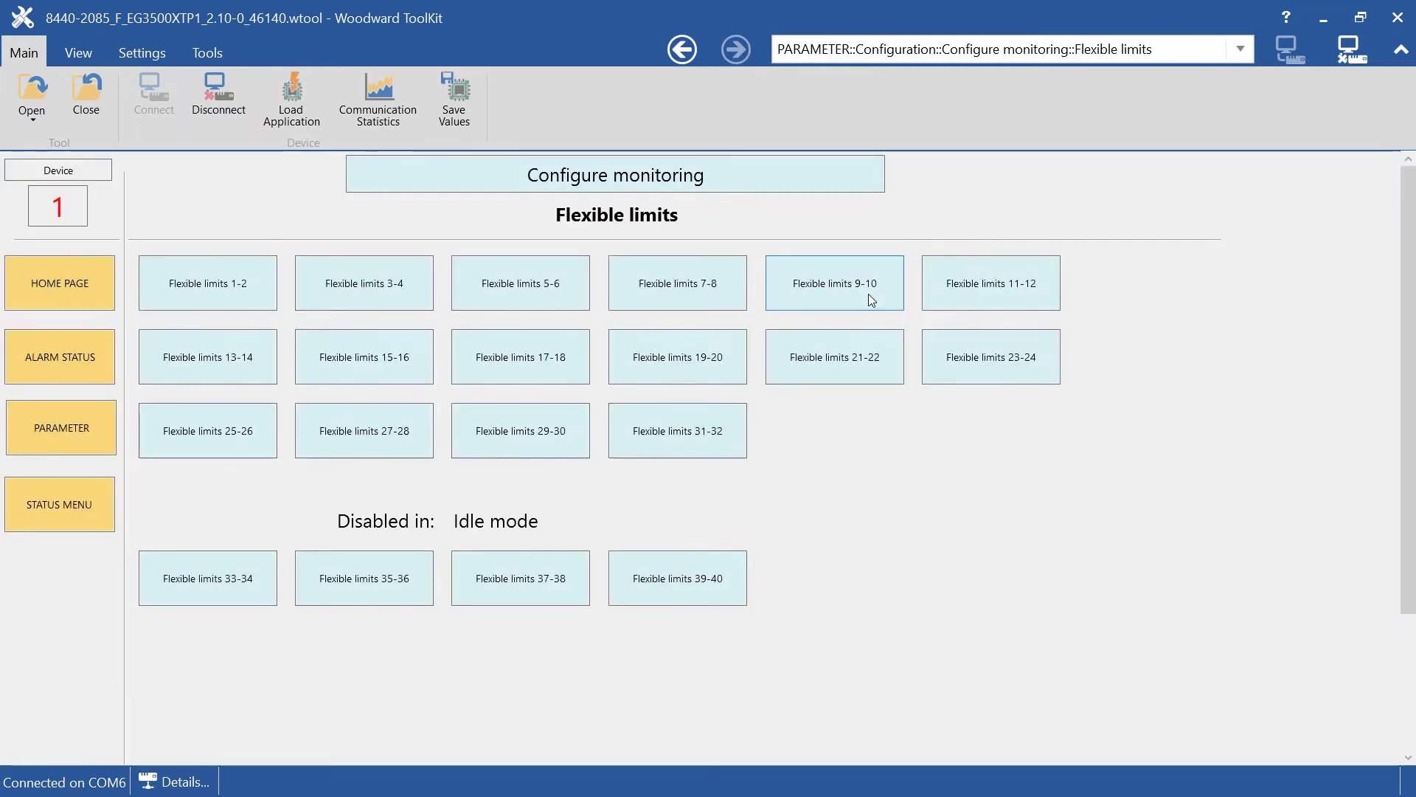
scroll(860, 291, up, 3)
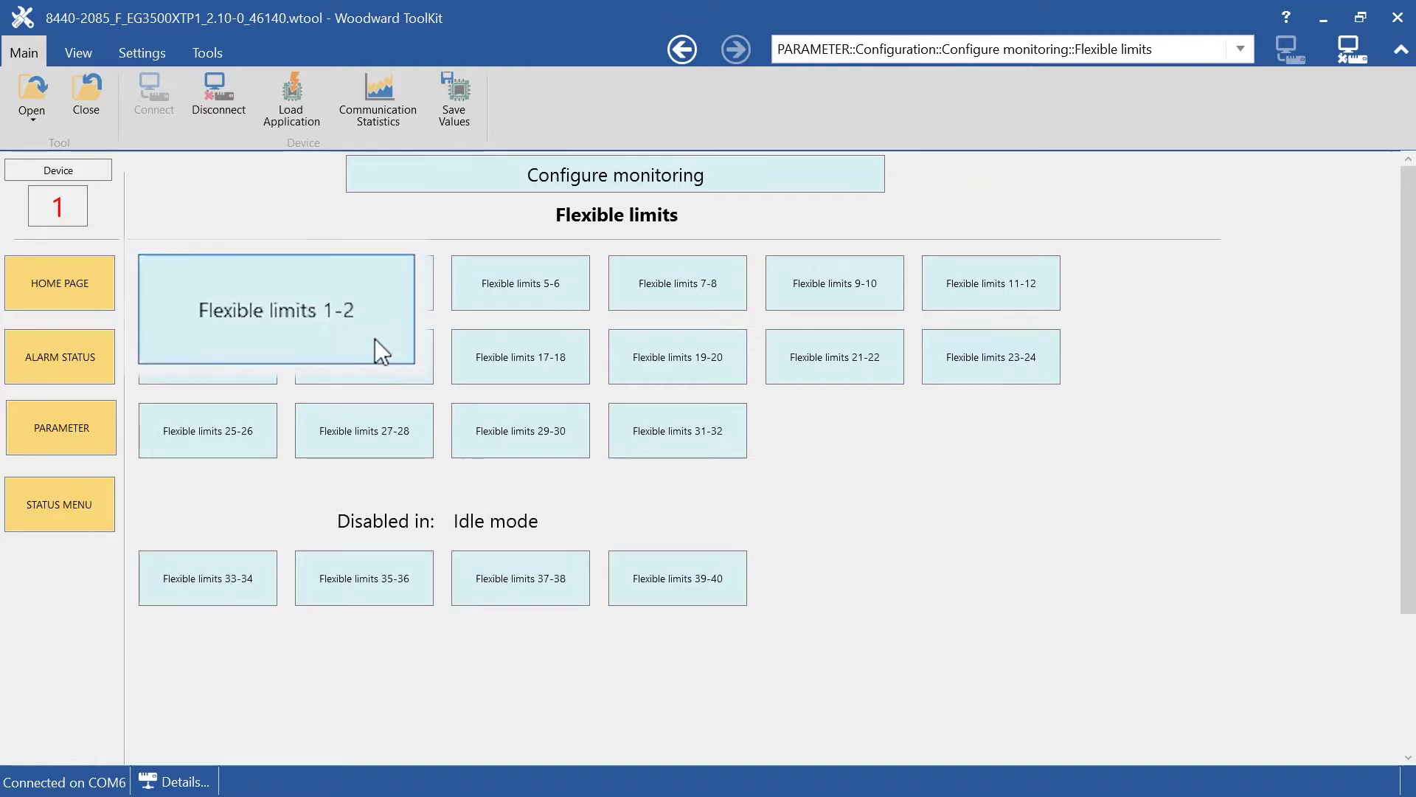
In Flexible limits 1-2, review Monitoring (Off), Monitoring at (Overrun) and Alarm class (Class B) options
click(257, 298)
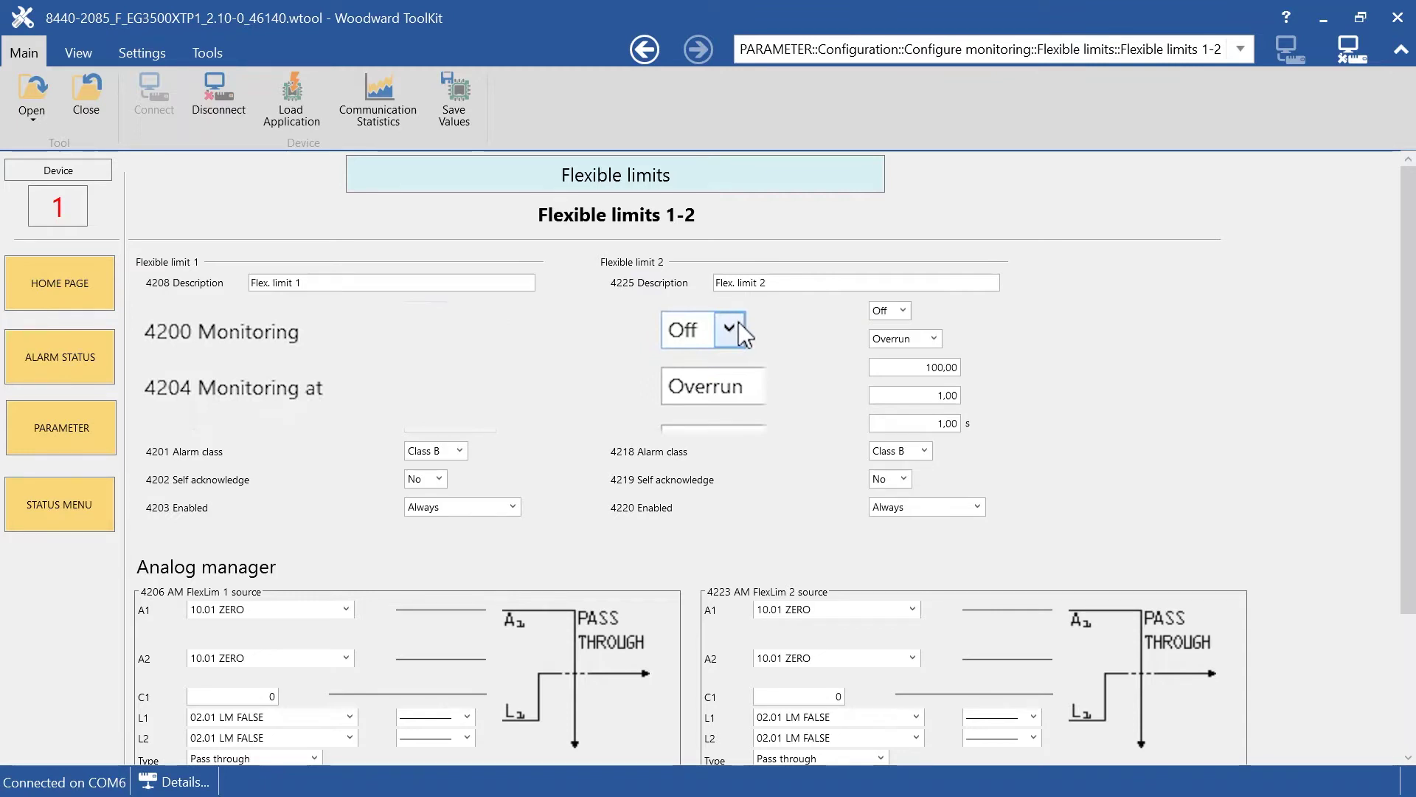
click(439, 309)
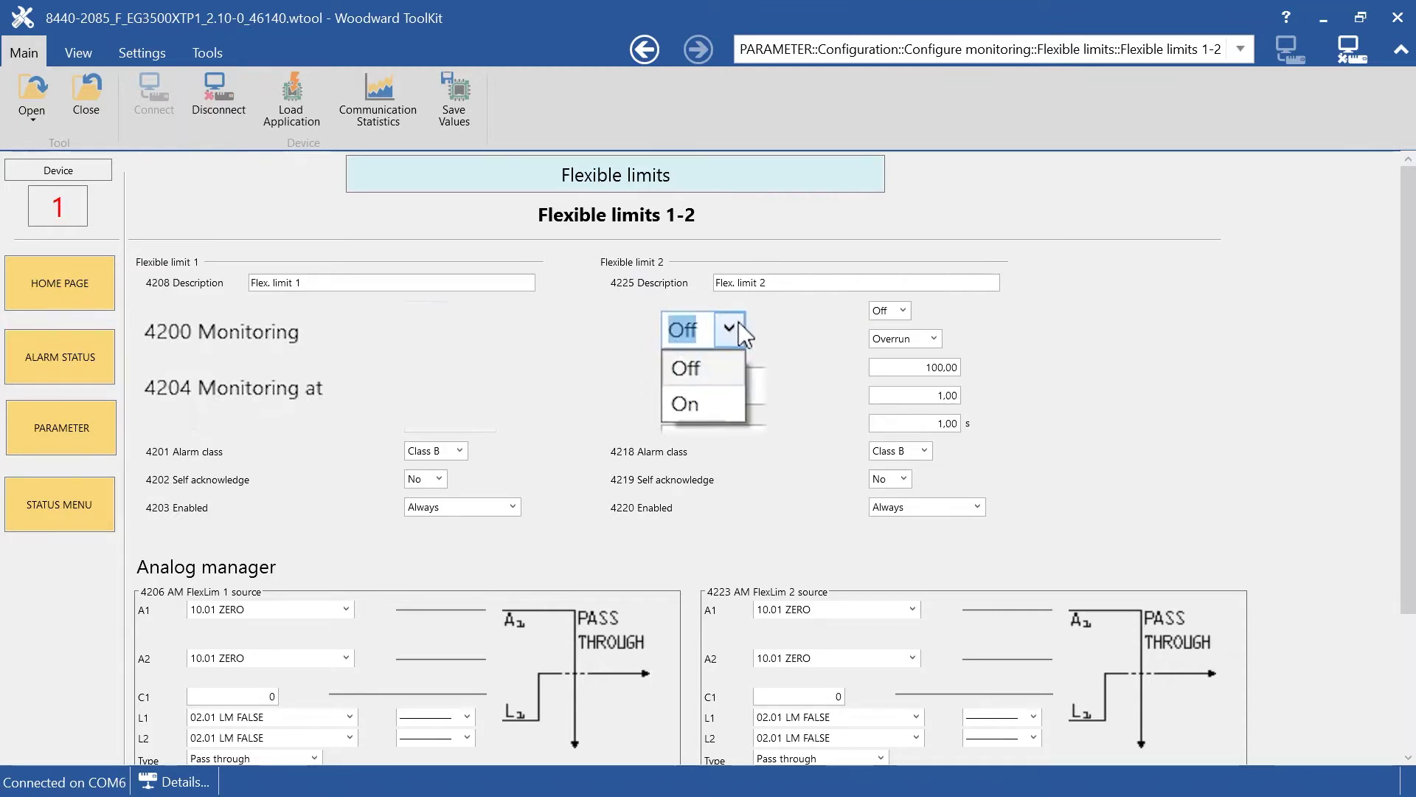
click(443, 308)
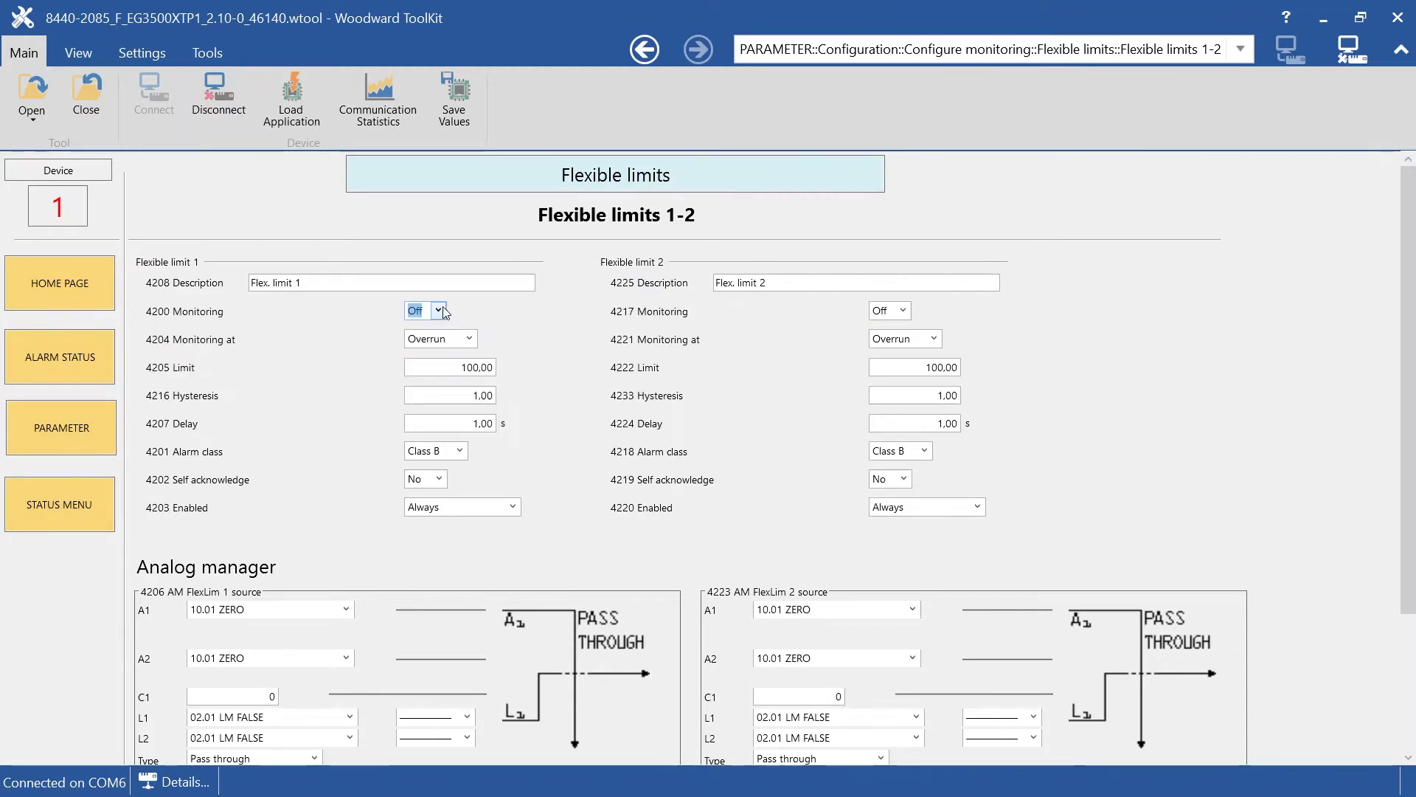
click(471, 339)
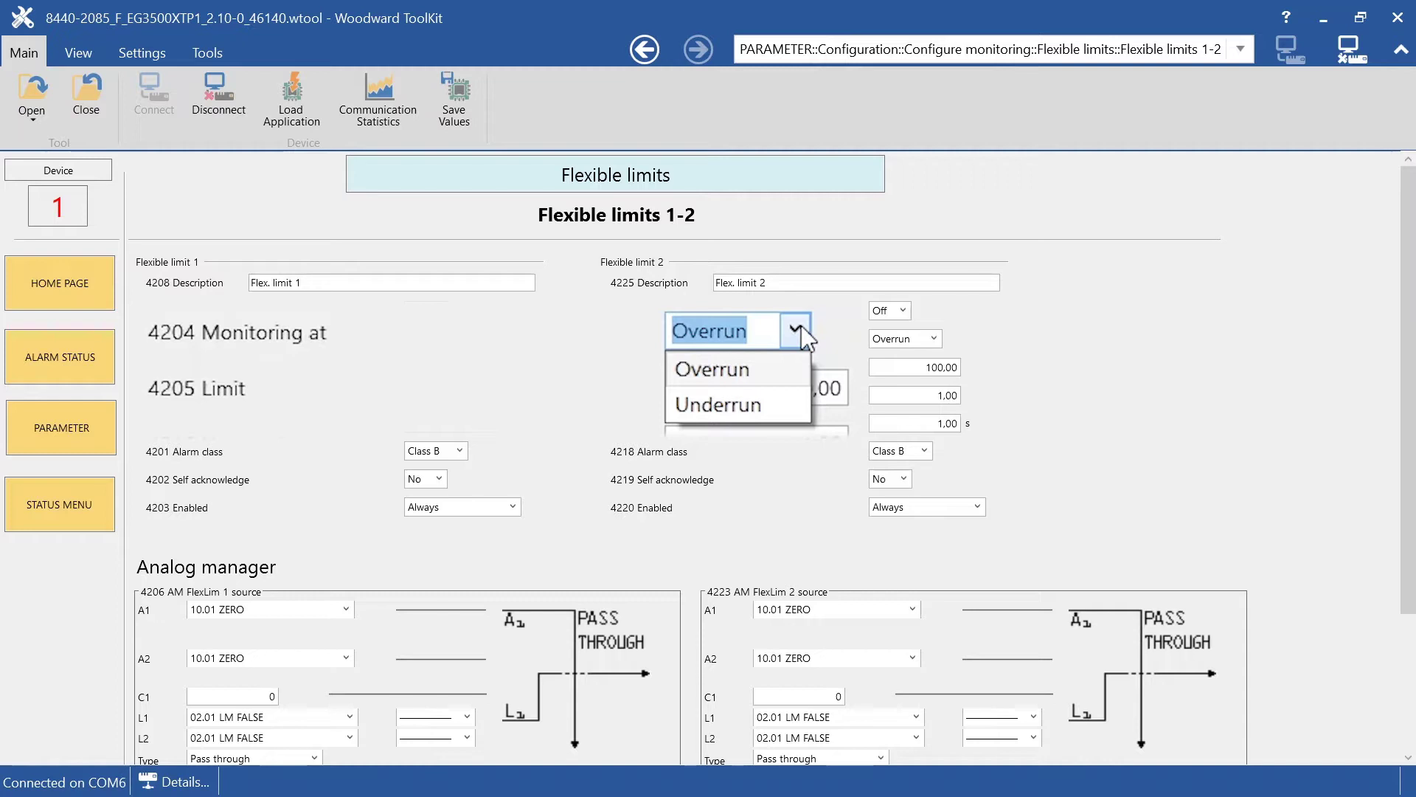
click(538, 333)
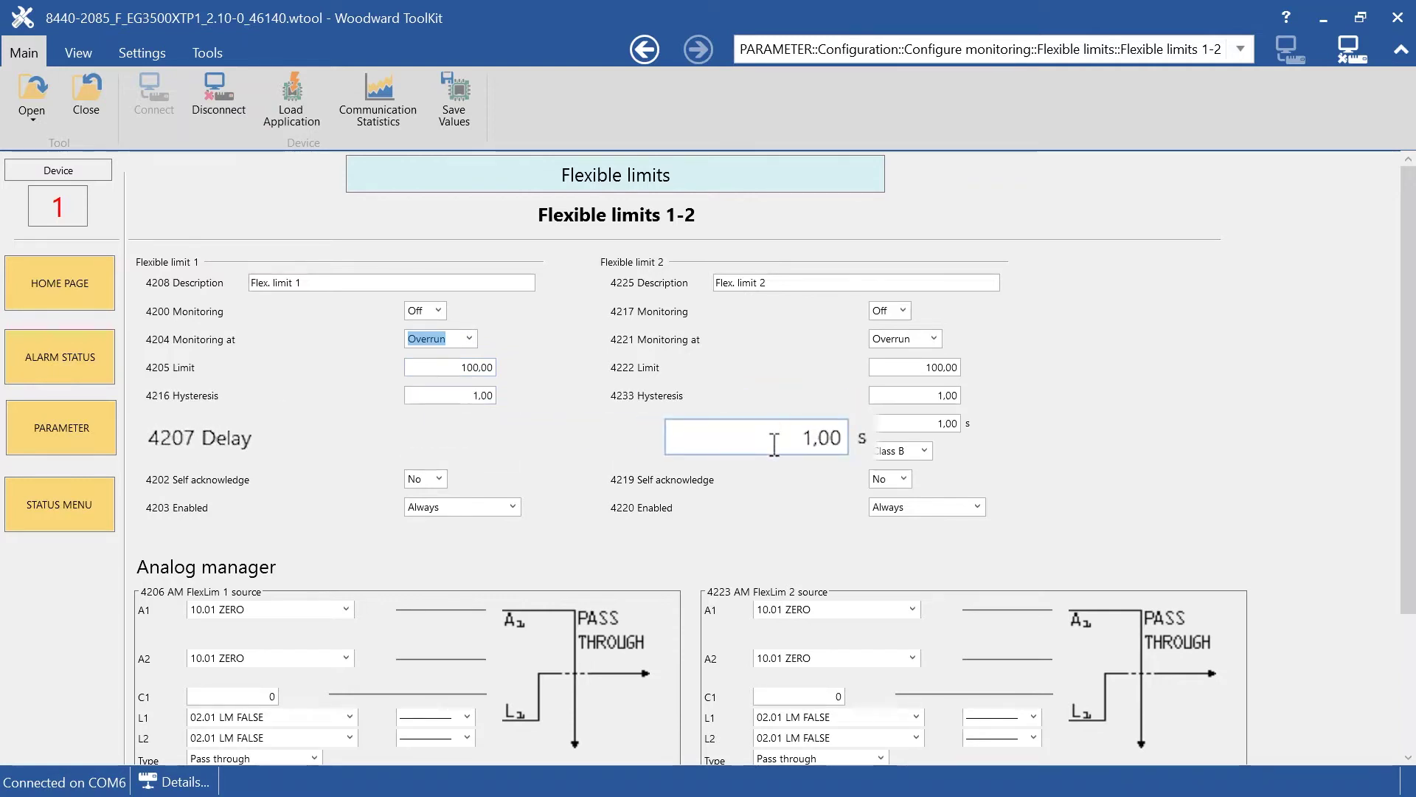
click(776, 465)
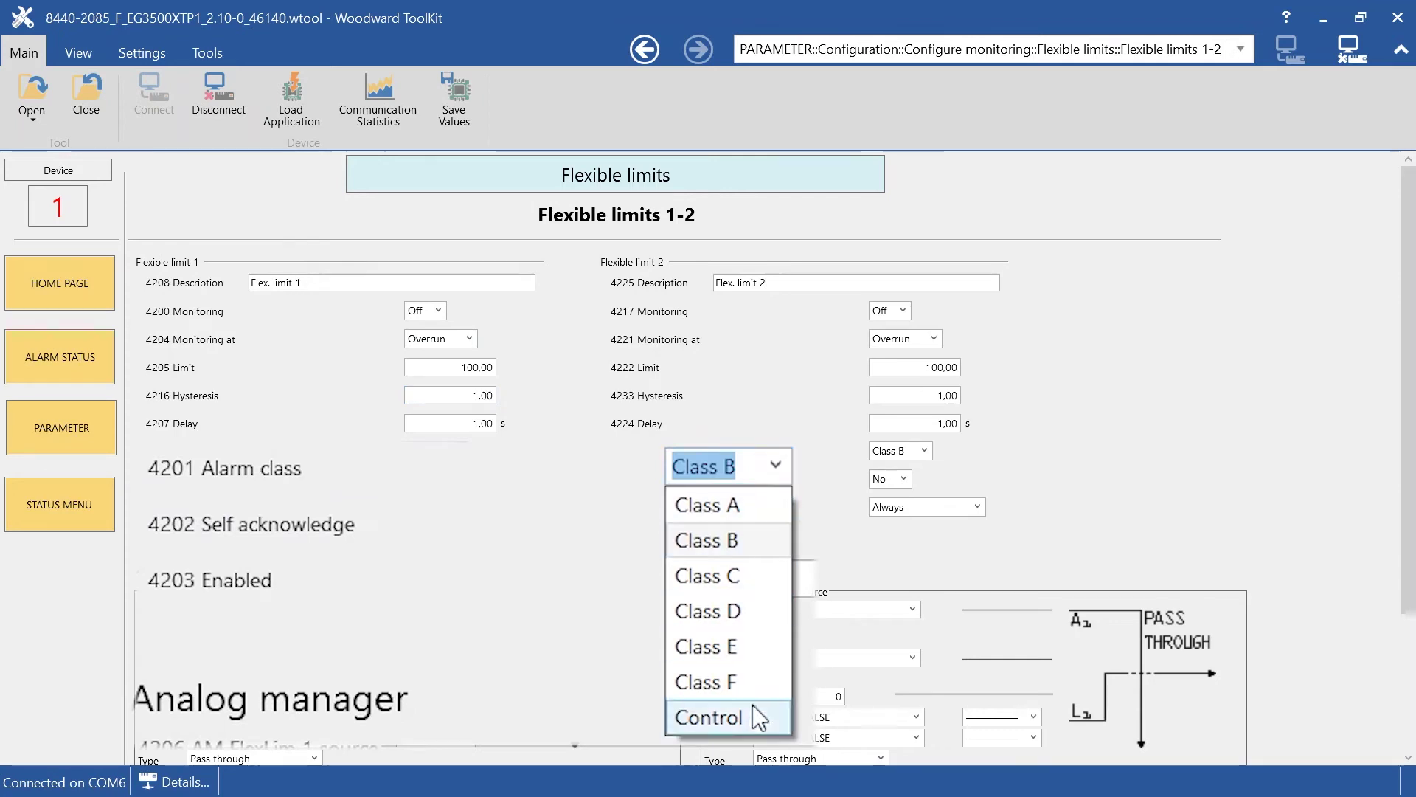
click(544, 547)
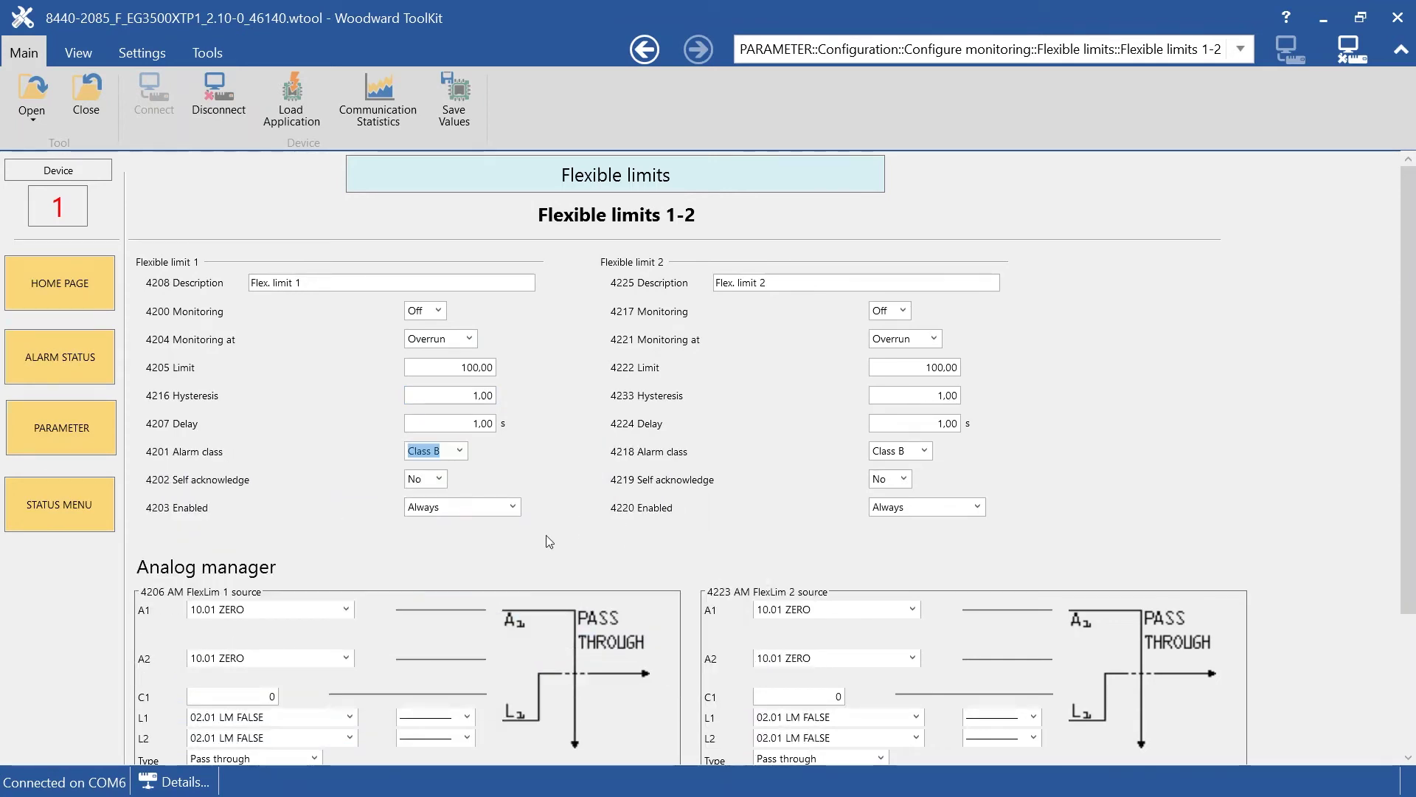
Review Self acknowledge (No), Enabled (Always) and the Analog manager section, leaving everything unchanged
click(438, 480)
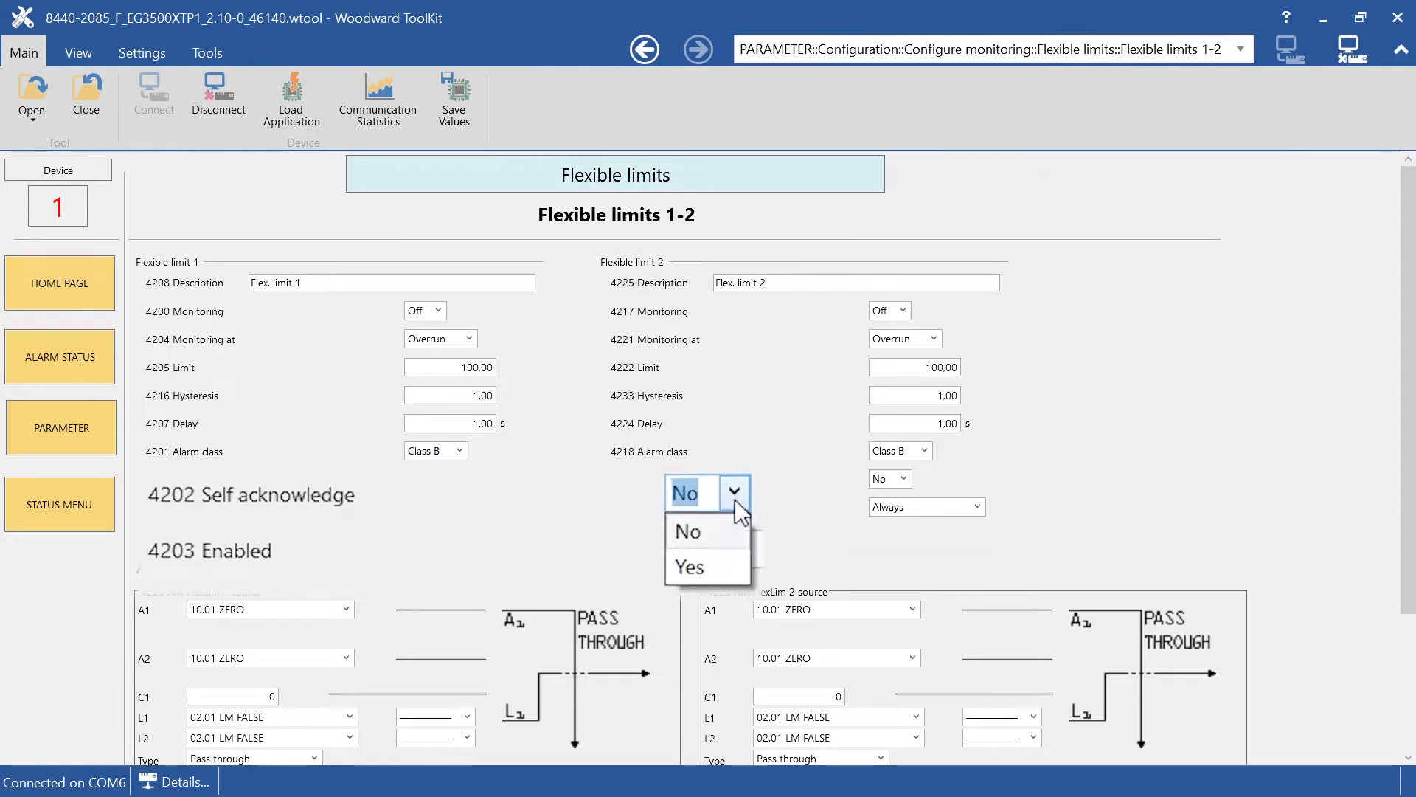
click(518, 487)
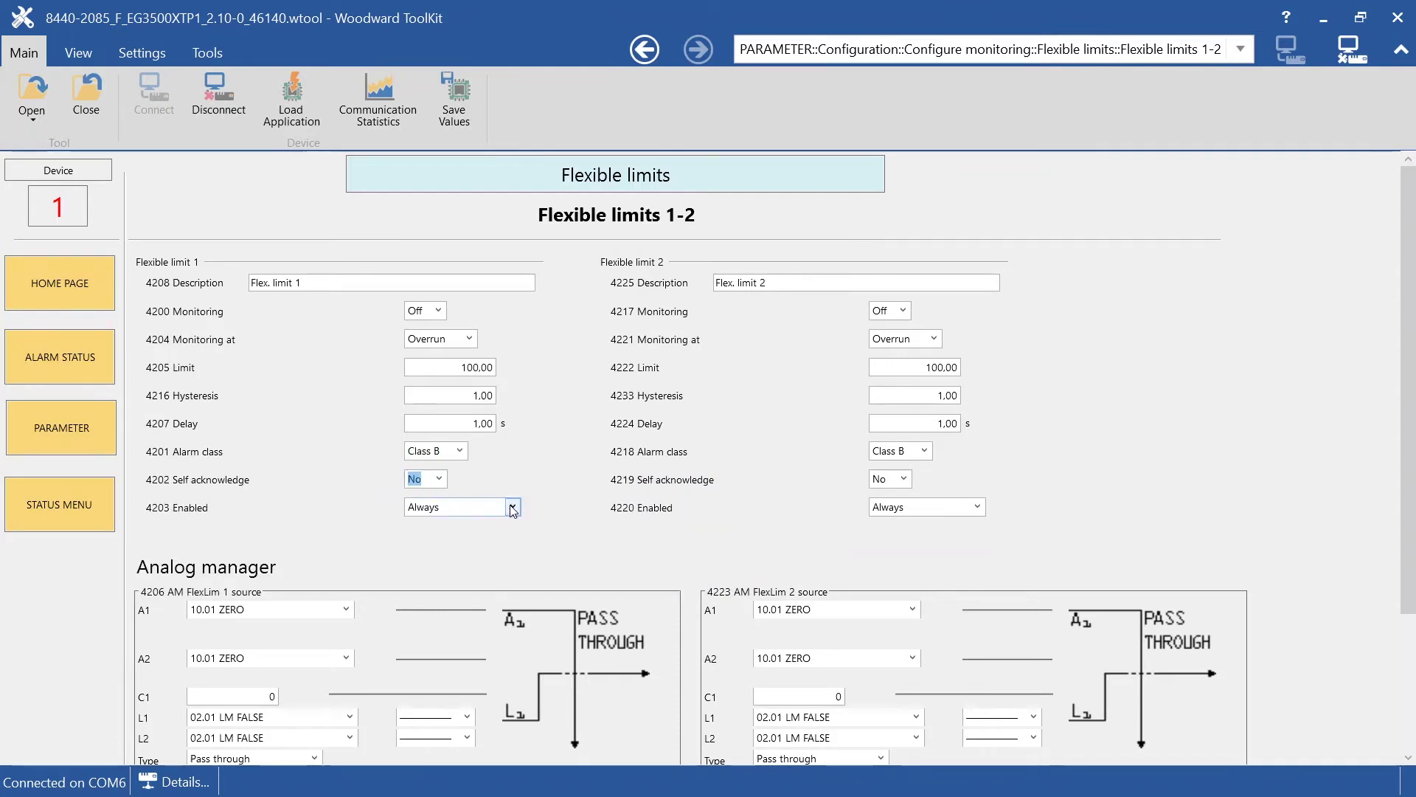
click(512, 507)
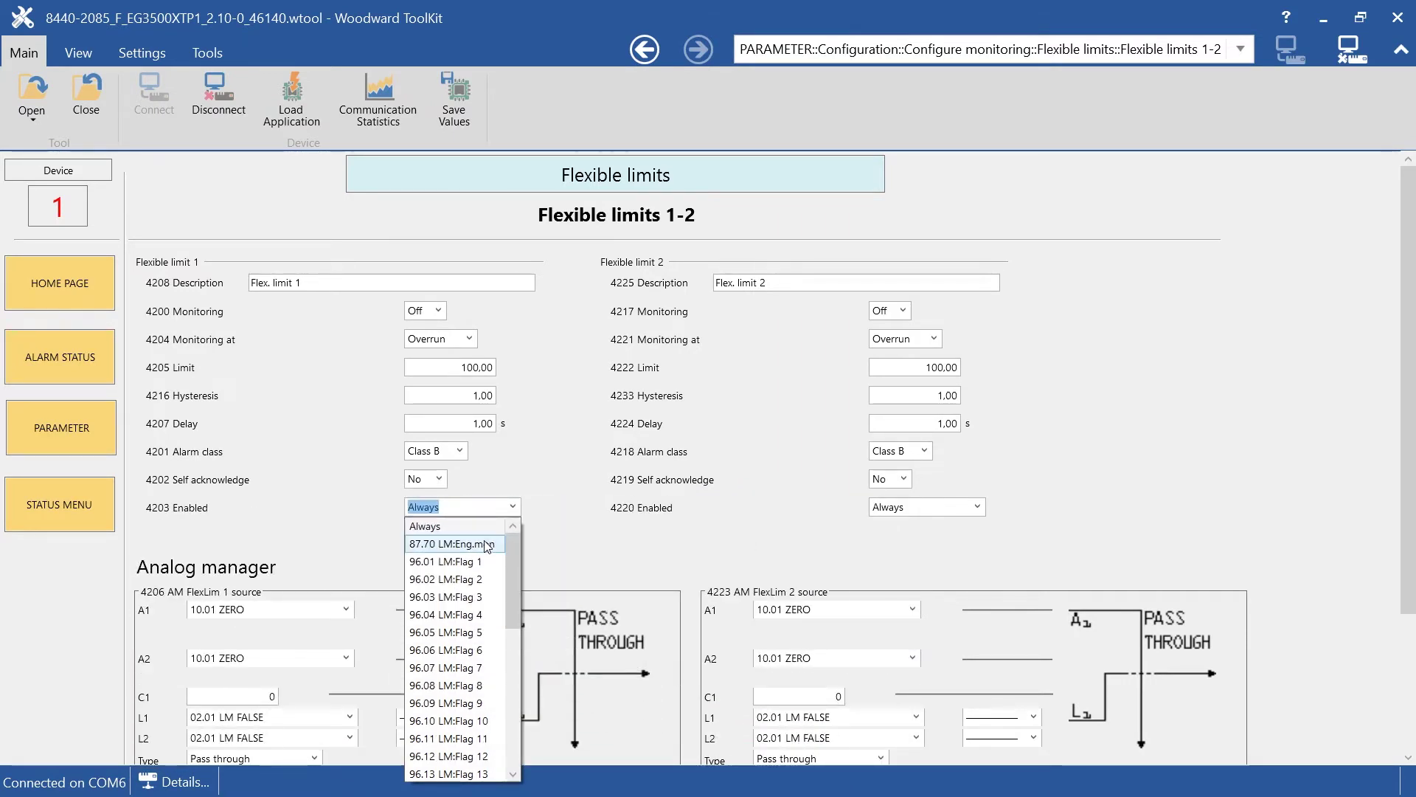
click(546, 478)
scroll(547, 475, down, 1)
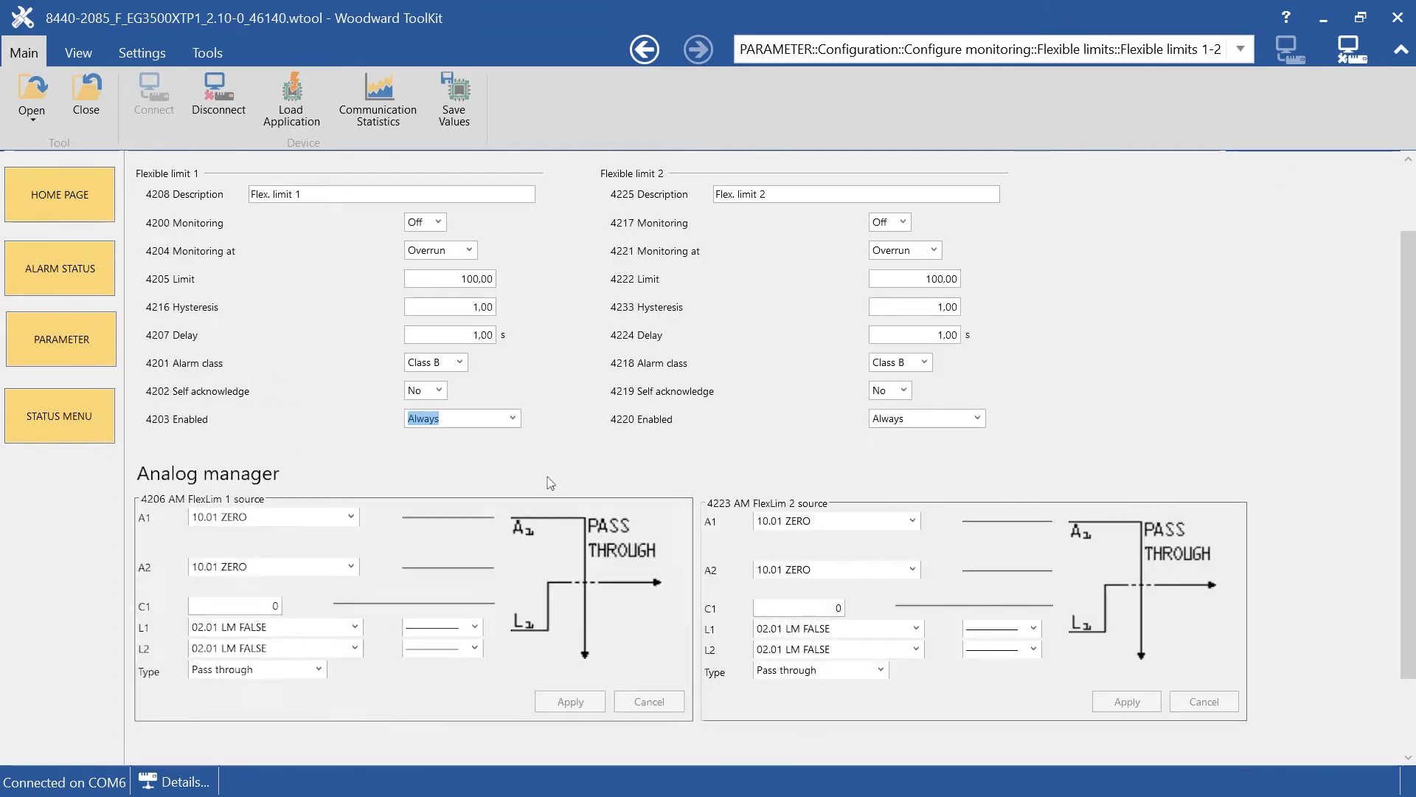
scroll(565, 387, up, 1)
Back on the overview, check the allowed range of 6646 Fallback time in Flexible limits 25-26
click(538, 178)
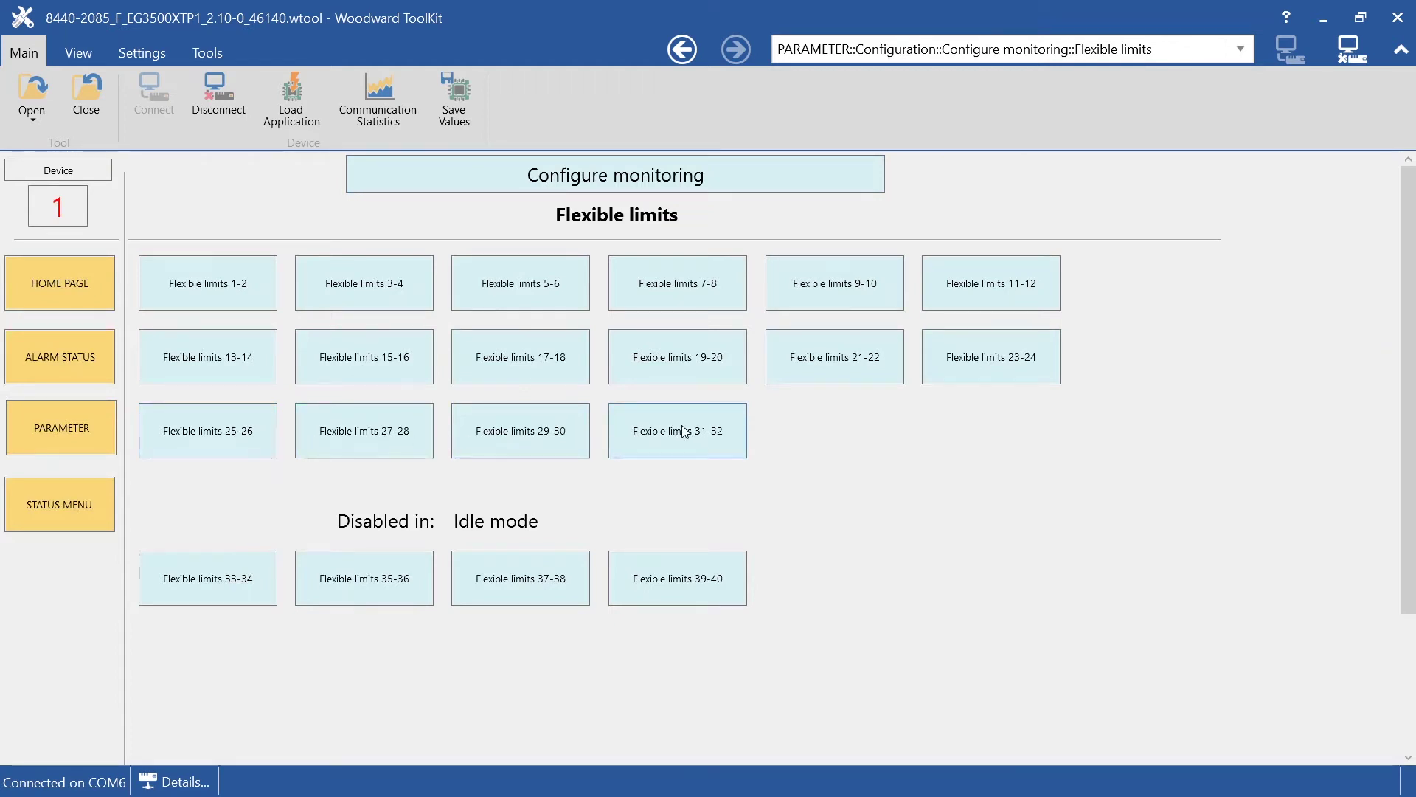
click(263, 439)
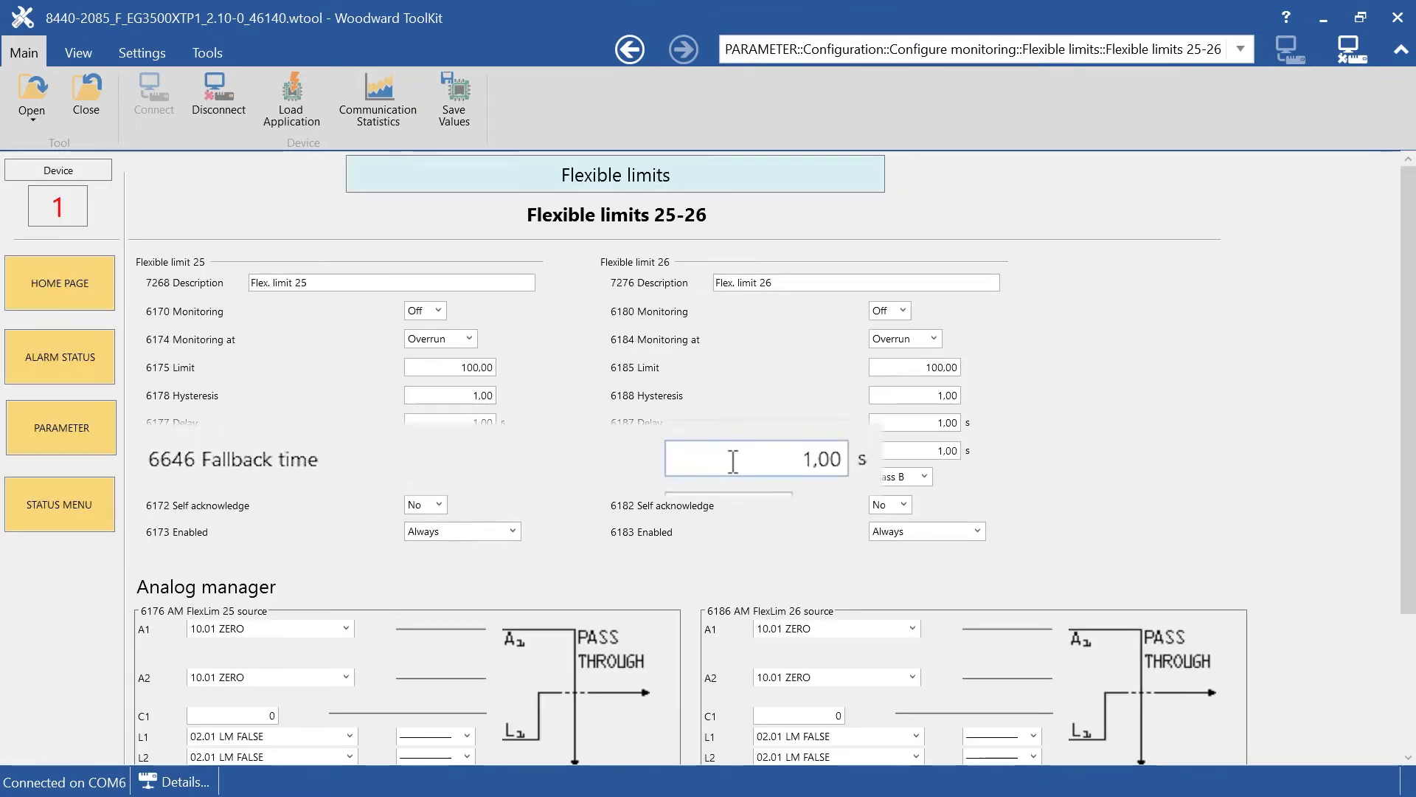
click(429, 450)
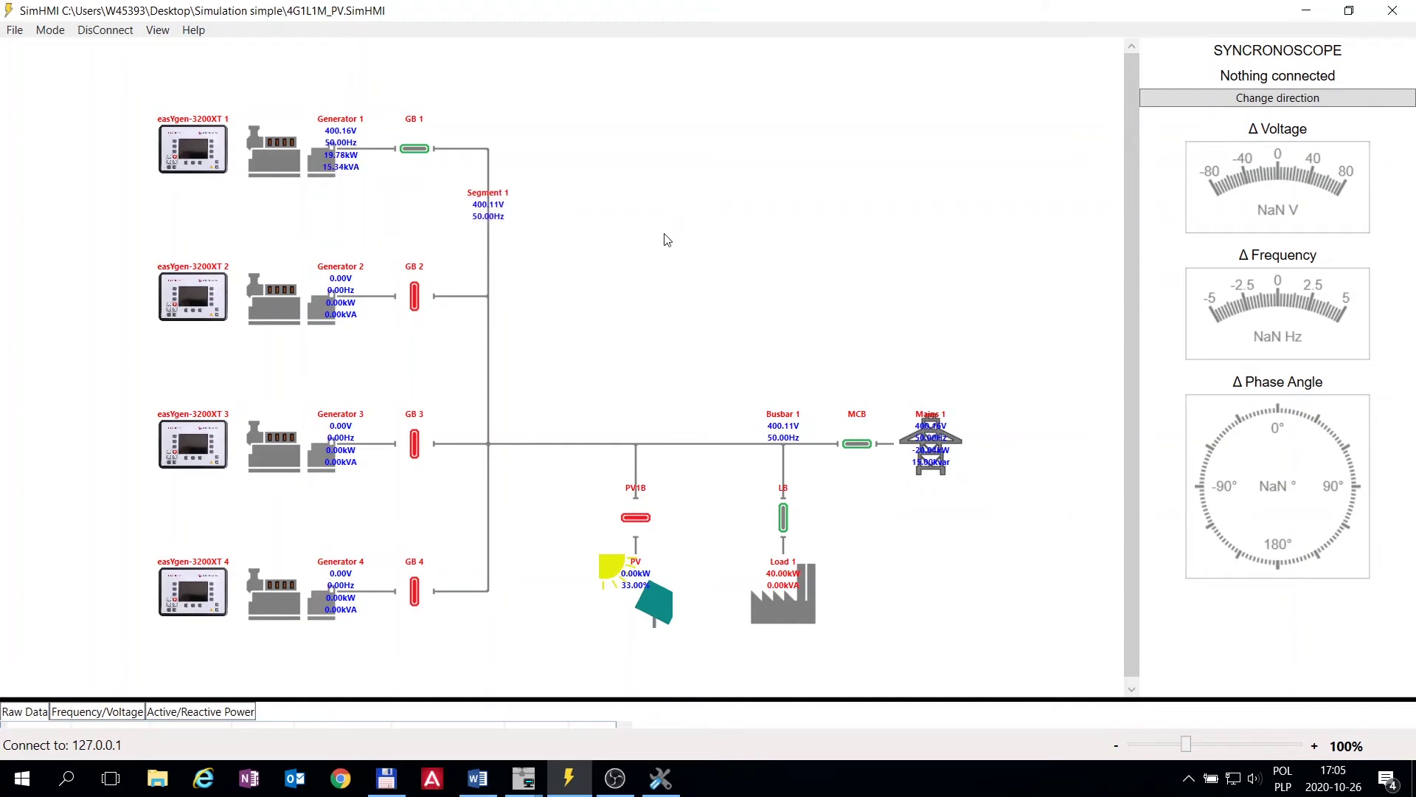
Switch from SimHMI back to the ToolKit home page for the easYgen
key(alt+Tab)
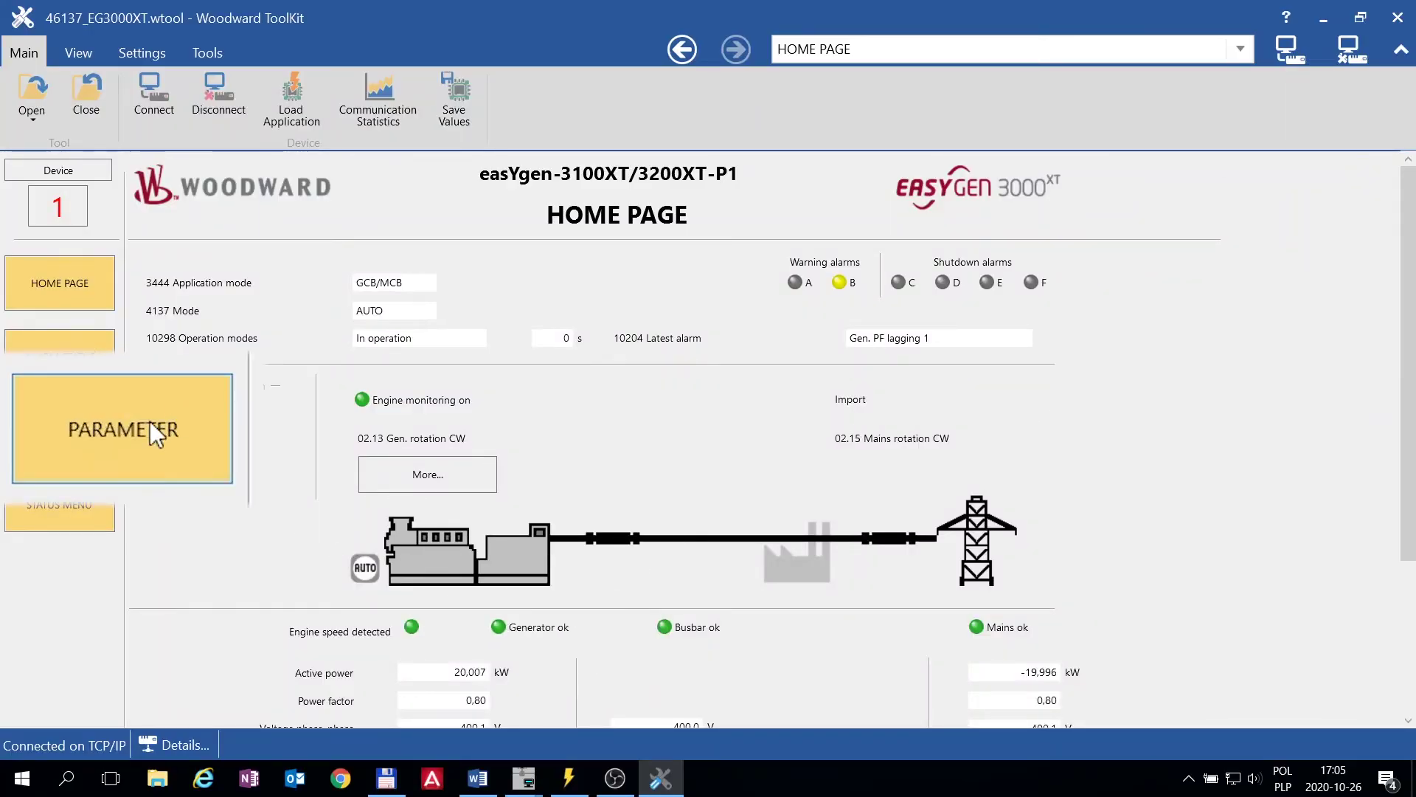
In Configure AnalogManager, set AM Internal value 1 input A1 to 02.74 Mains act.power
click(75, 424)
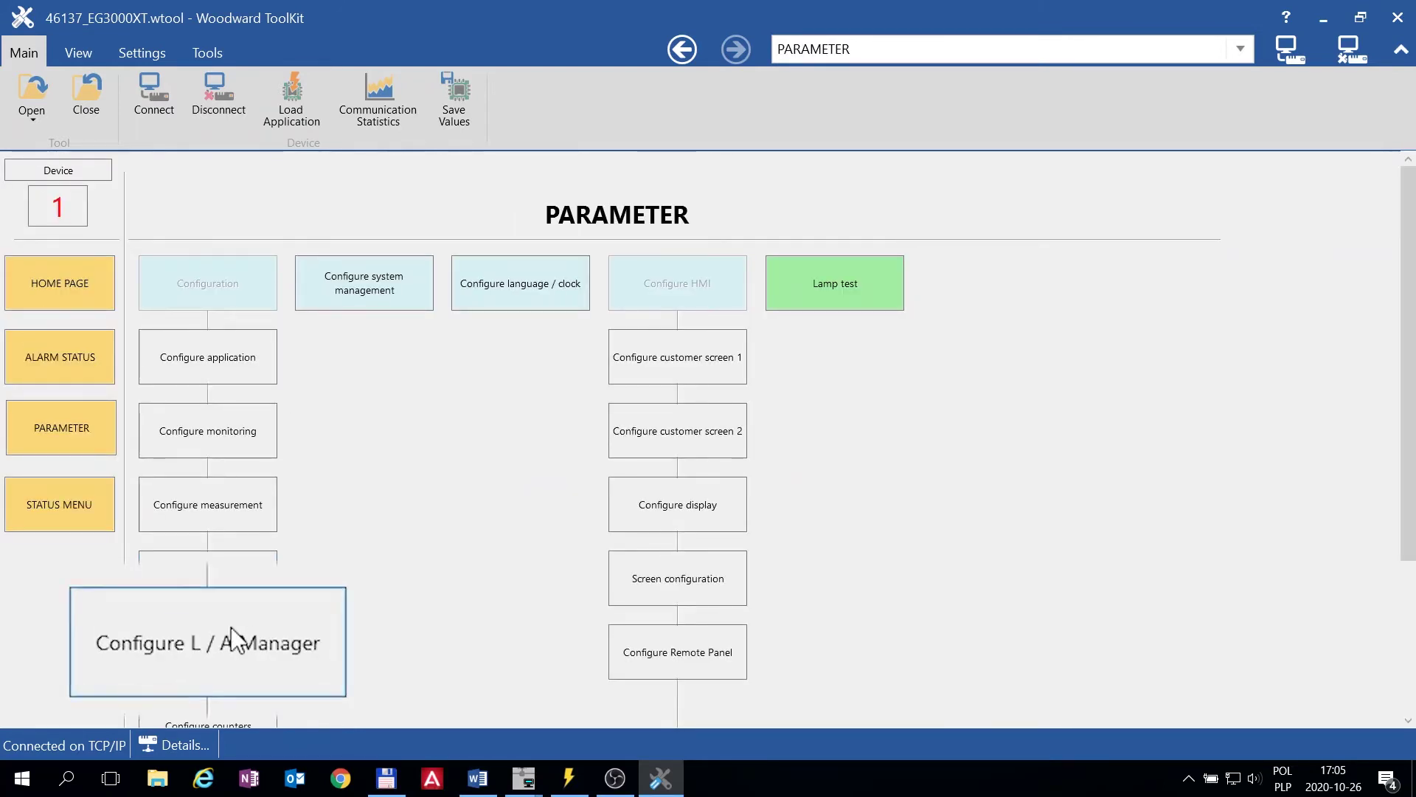
click(207, 653)
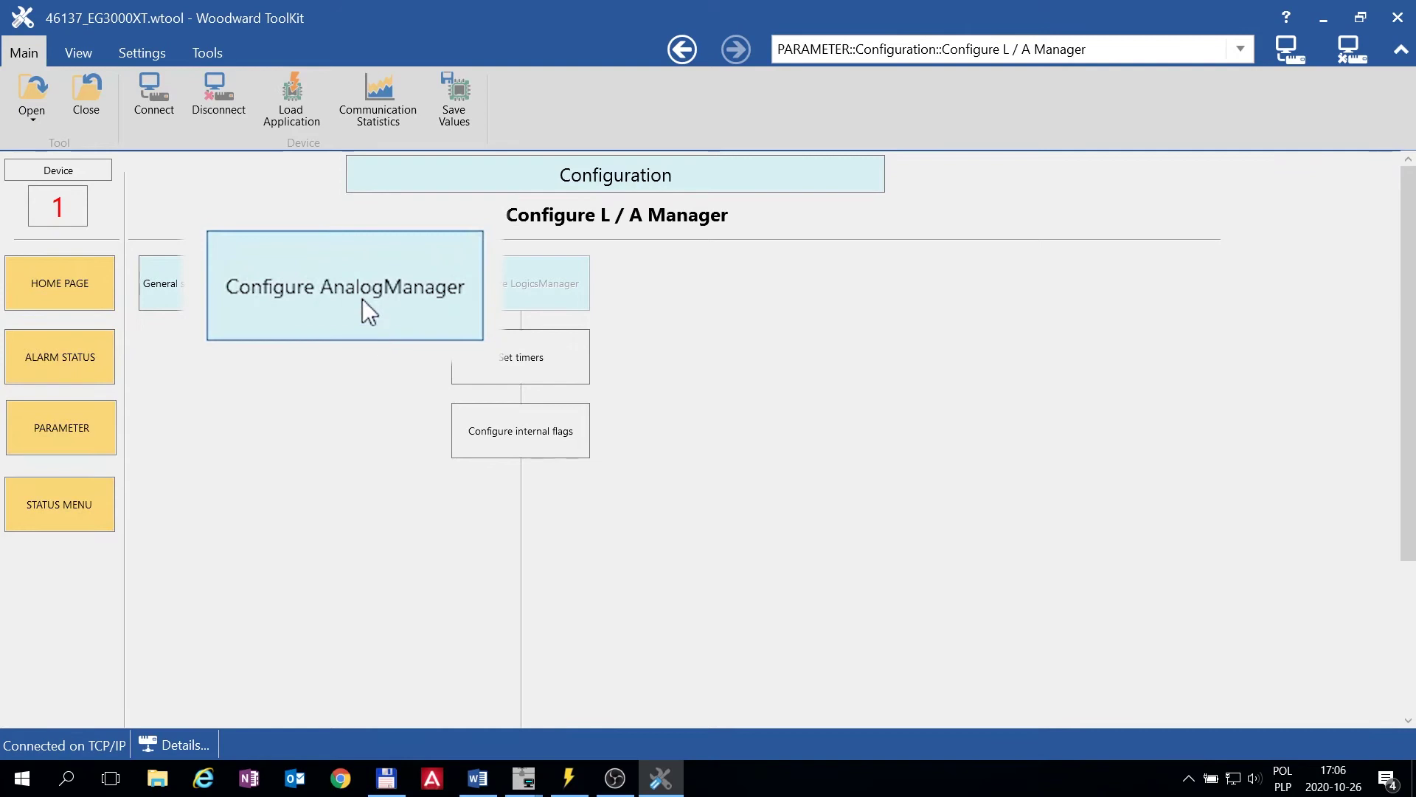
click(362, 300)
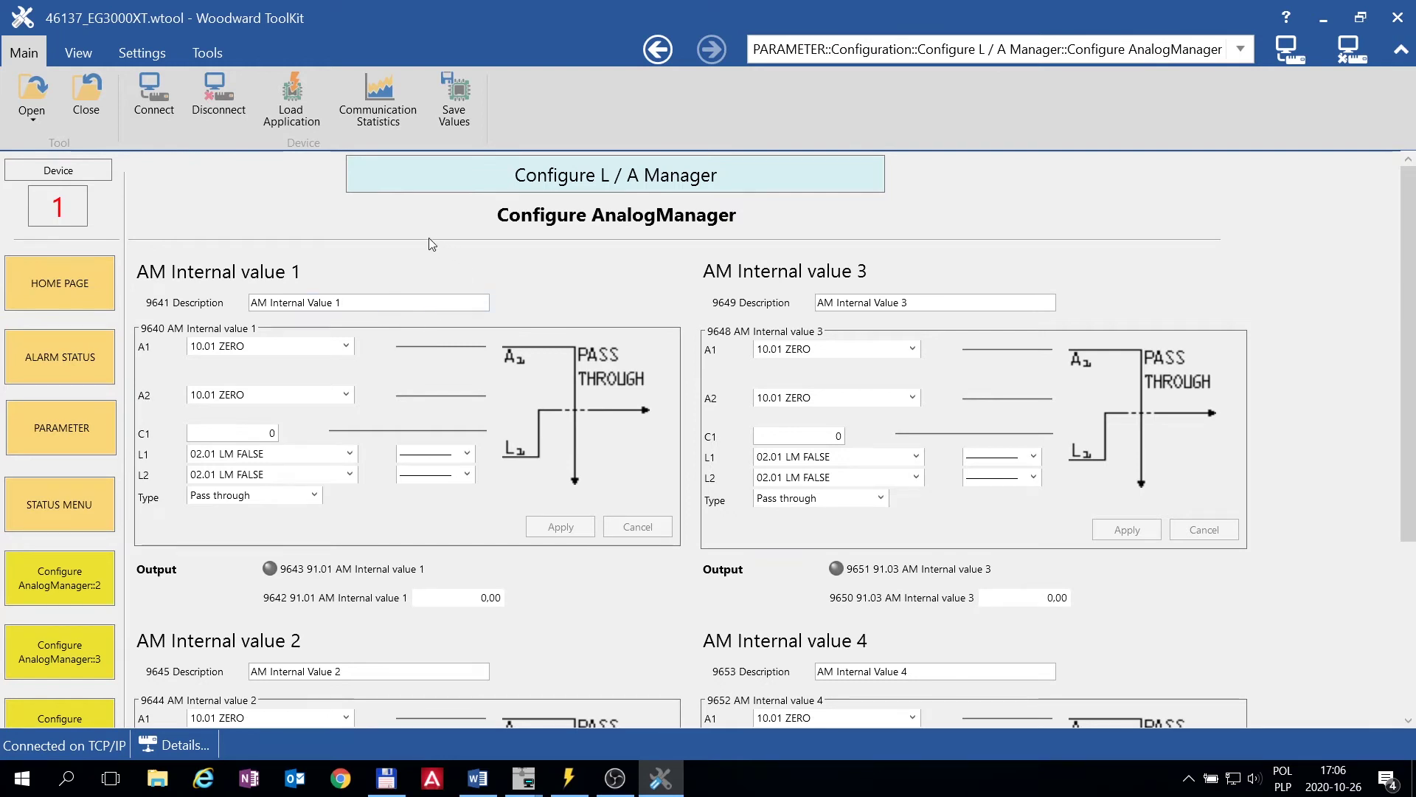
click(350, 350)
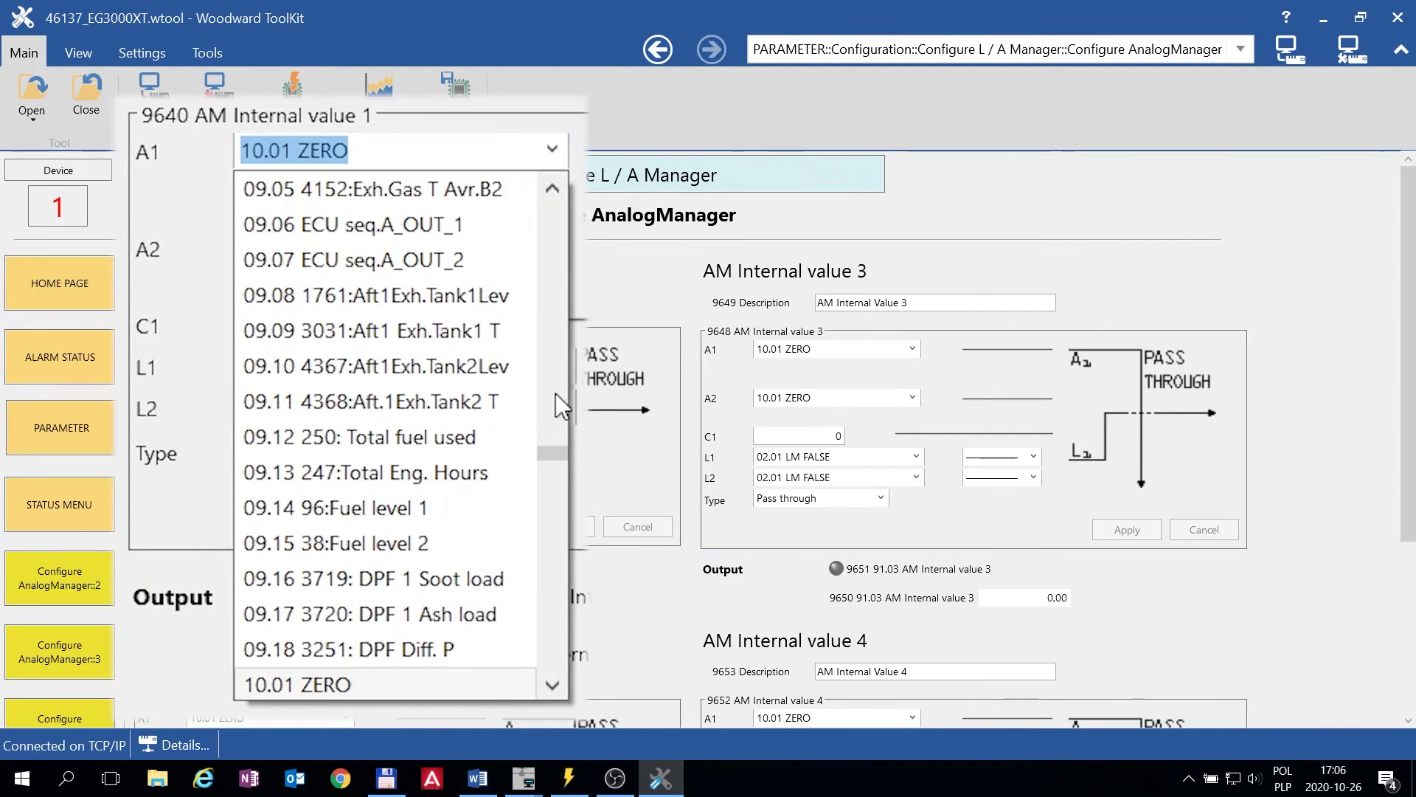
drag(554, 452, 548, 303)
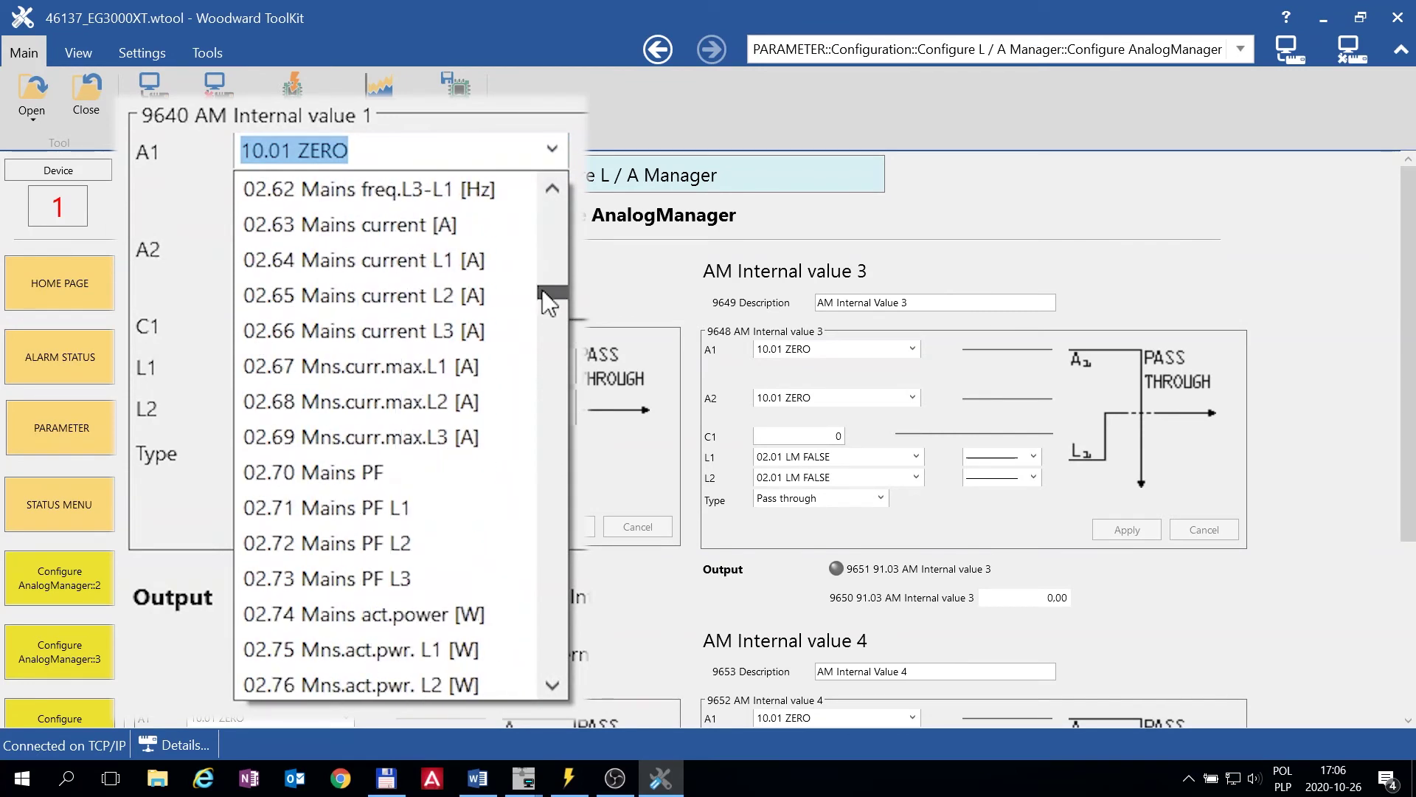
click(464, 613)
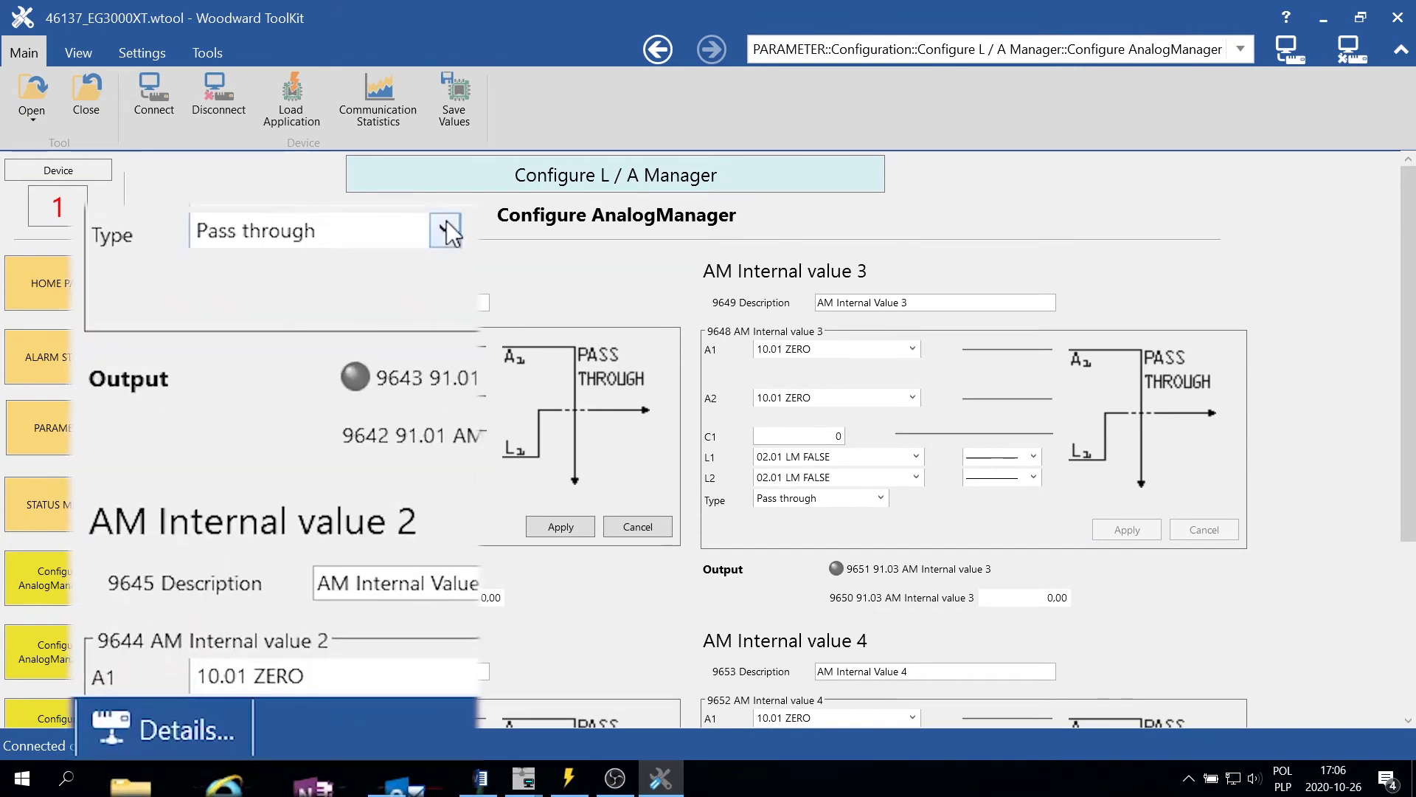
Make it Multiply type C with A2 10.02 ONE and C1 0.001, and apply
click(315, 495)
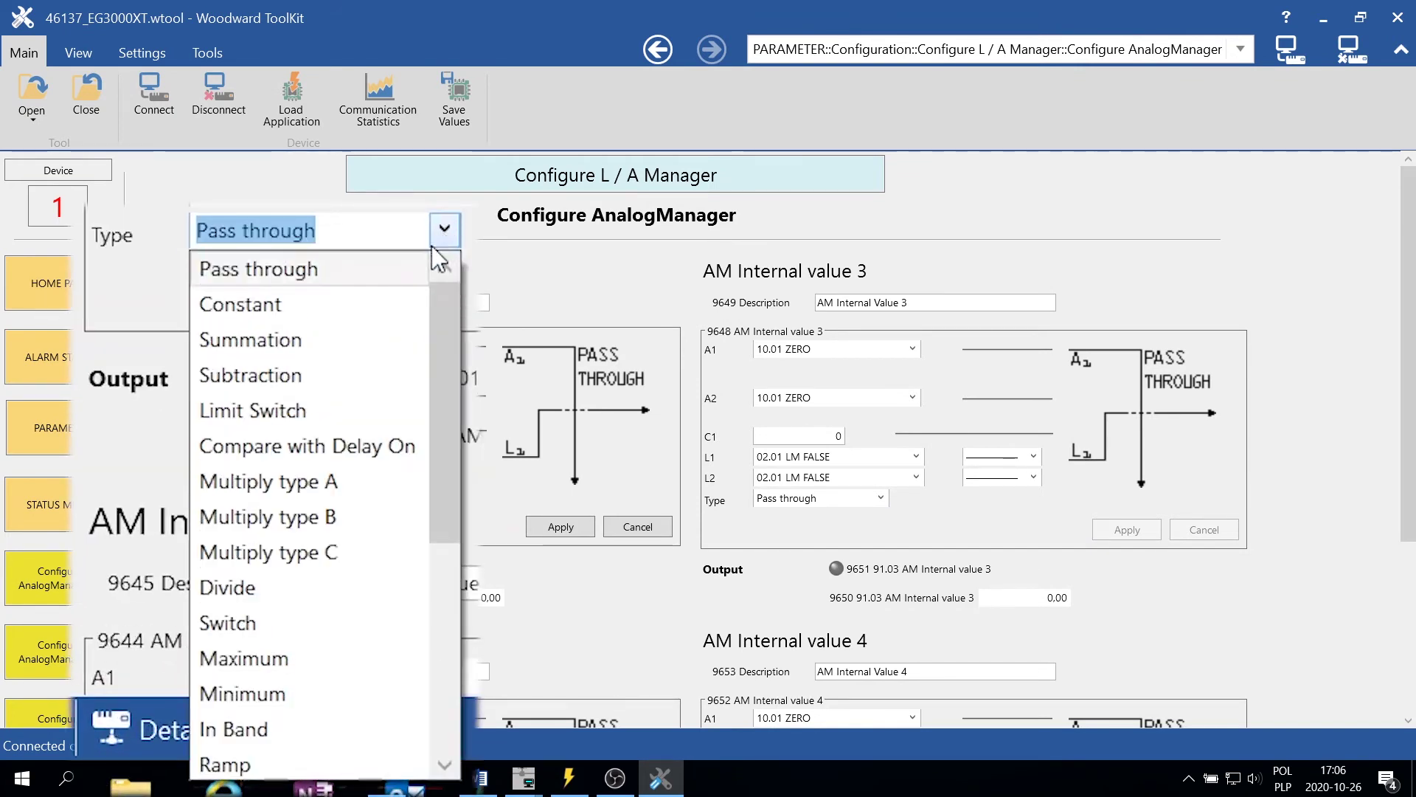
click(325, 553)
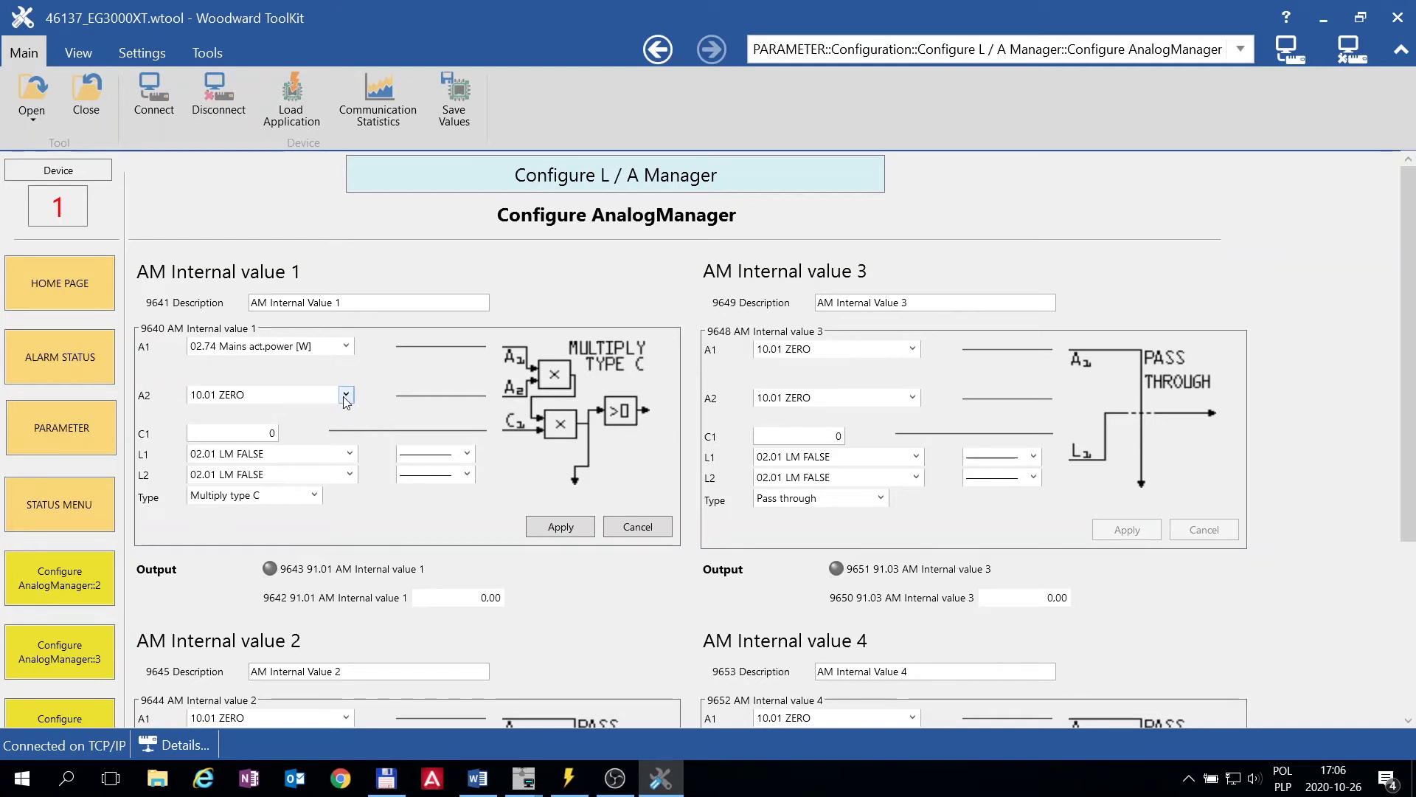
click(546, 155)
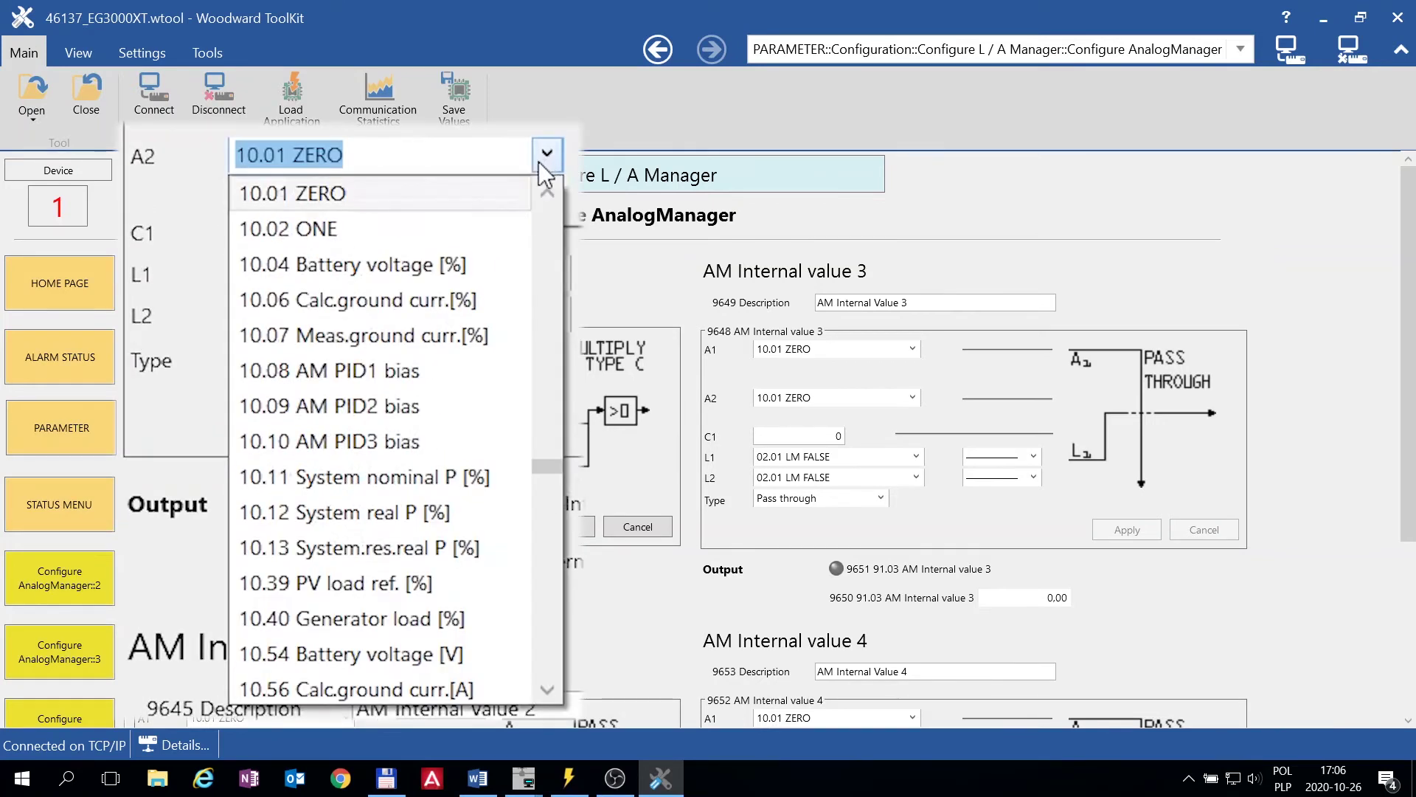
click(469, 230)
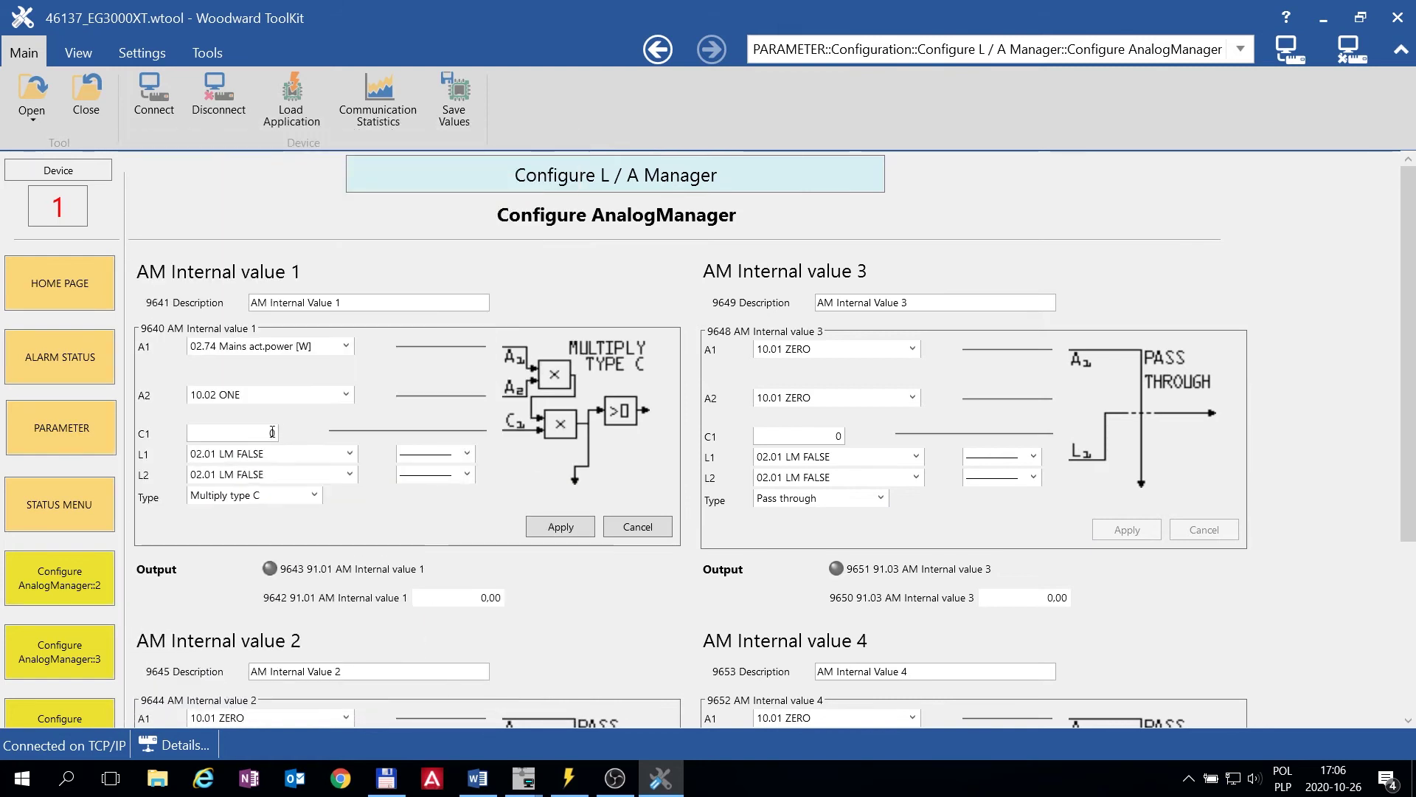
click(259, 436)
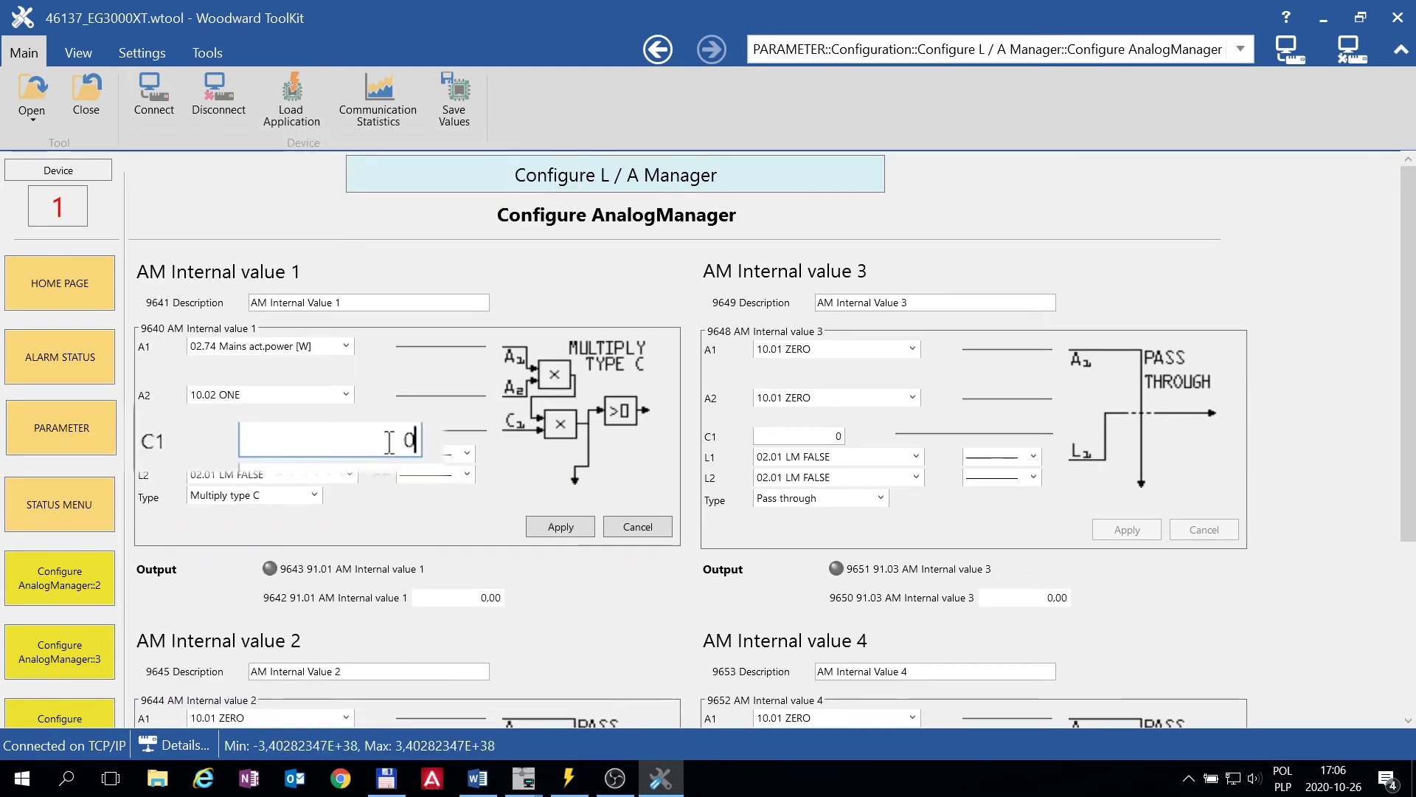
text(,)
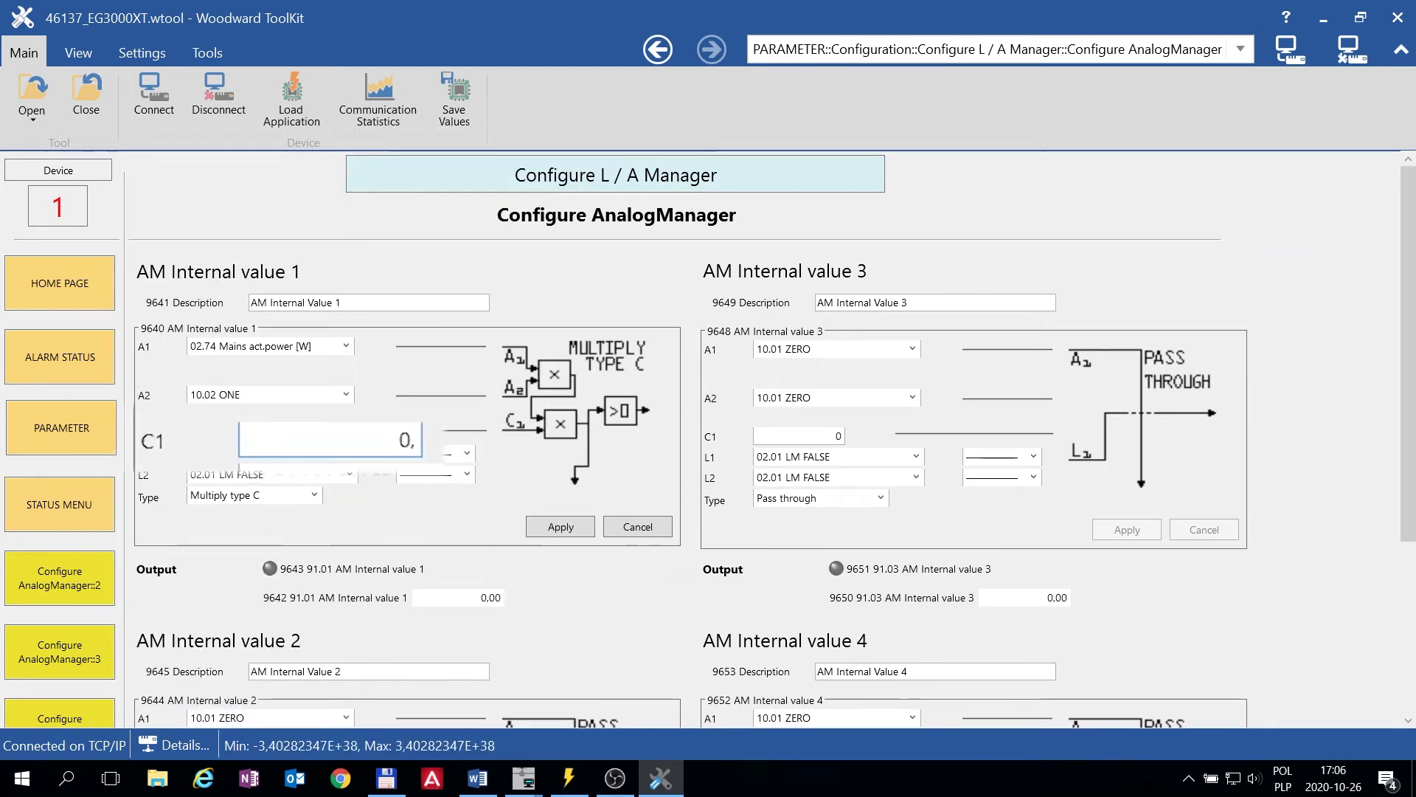
text(001)
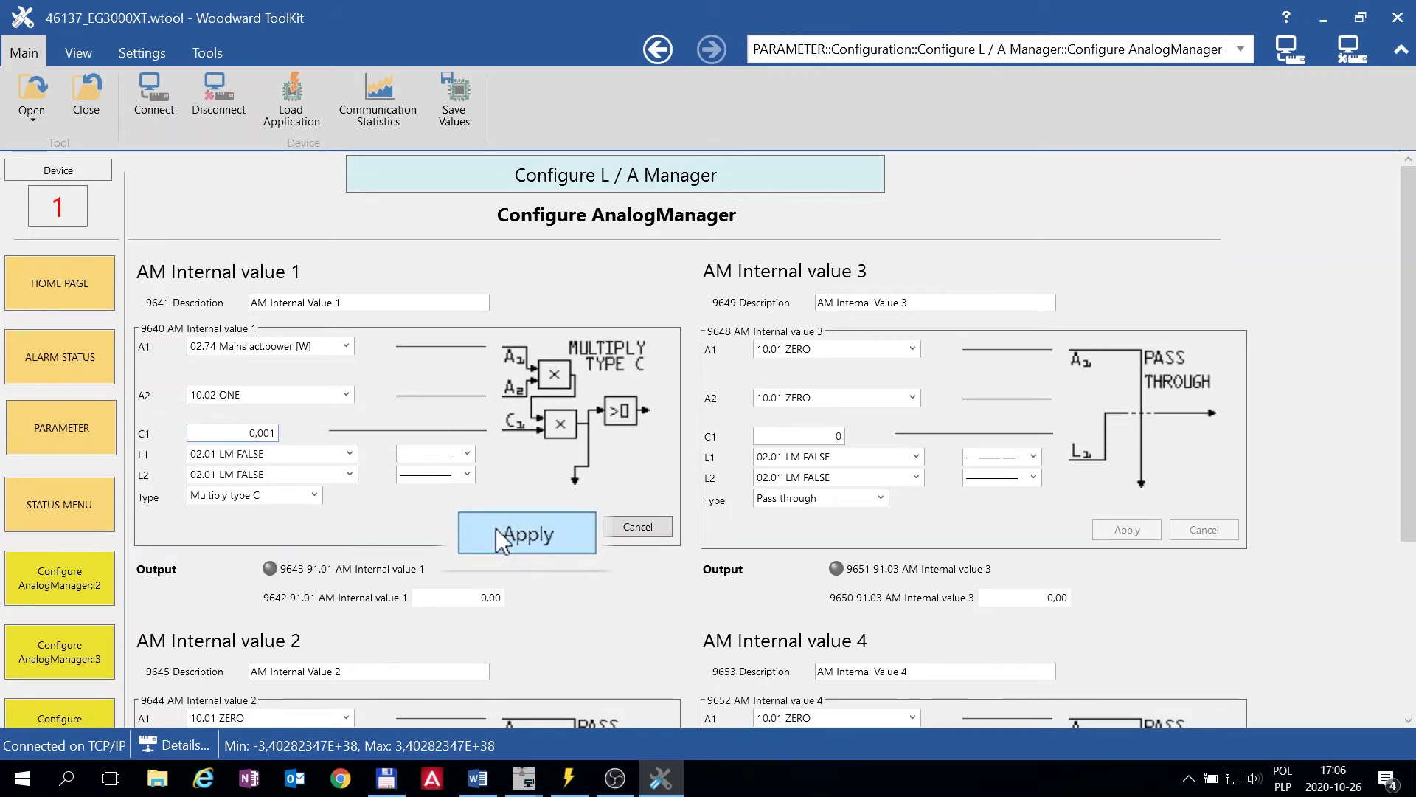
click(550, 527)
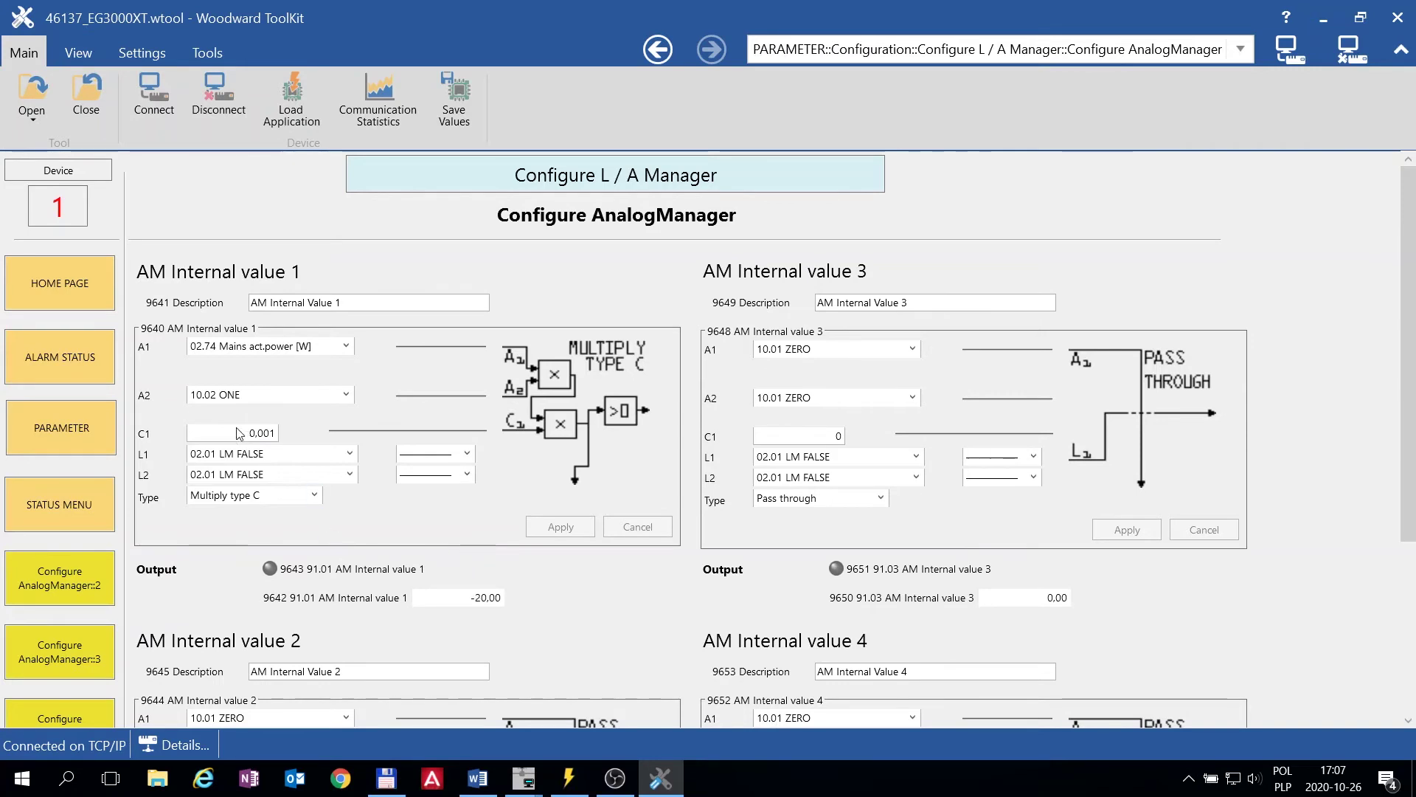
In Flexible limits 1-2, turn flexible limit 1 monitoring On and set its 4205 Limit to 0.00
click(94, 425)
click(222, 432)
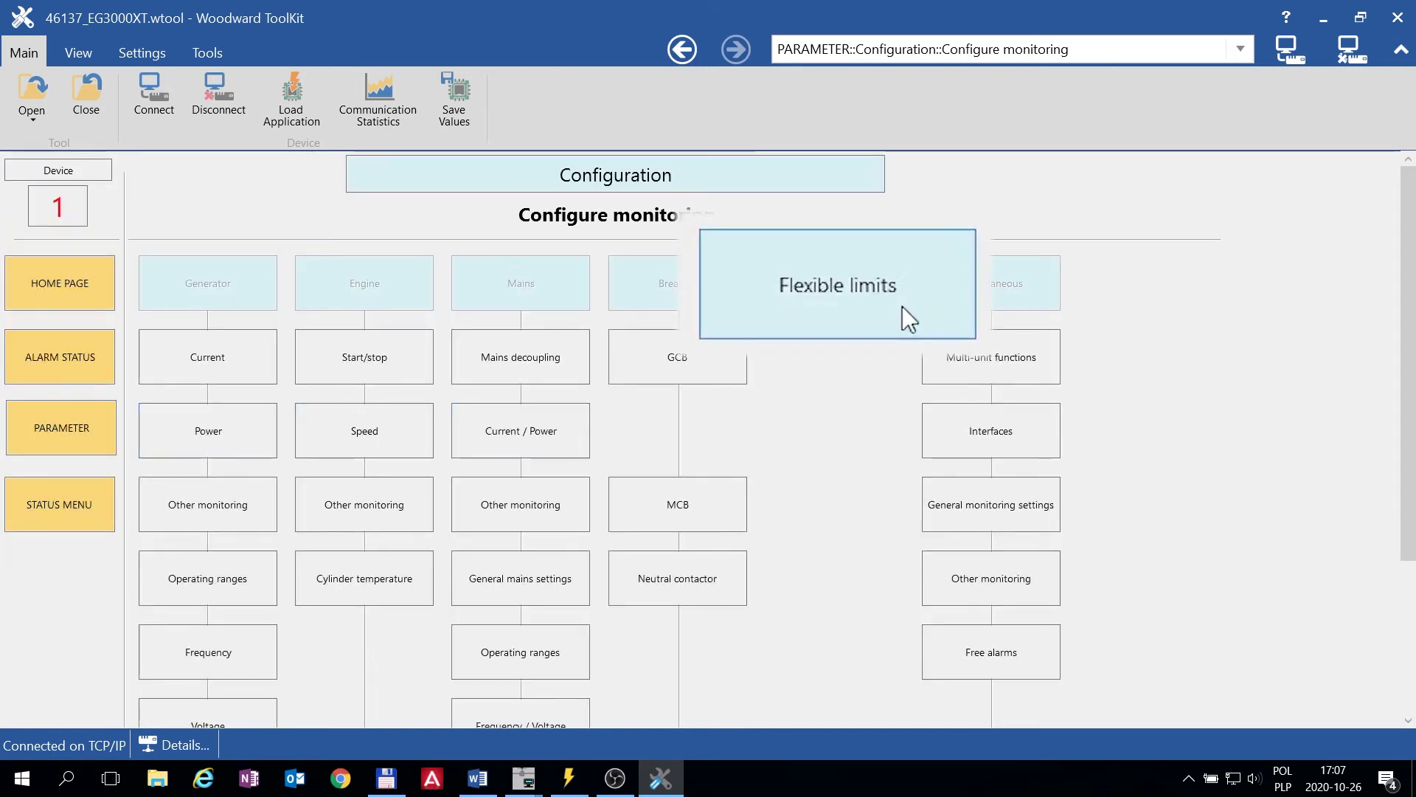
click(874, 302)
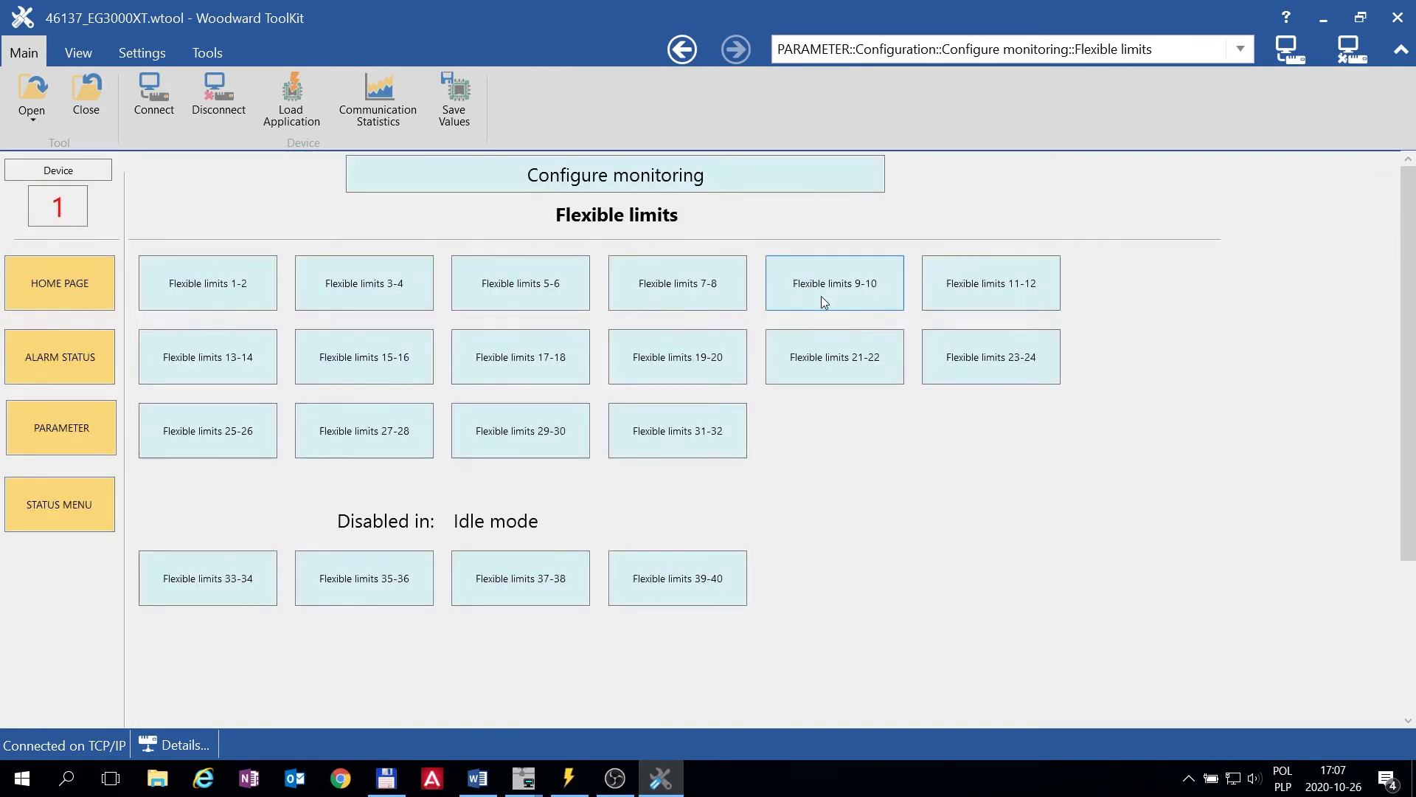
click(258, 295)
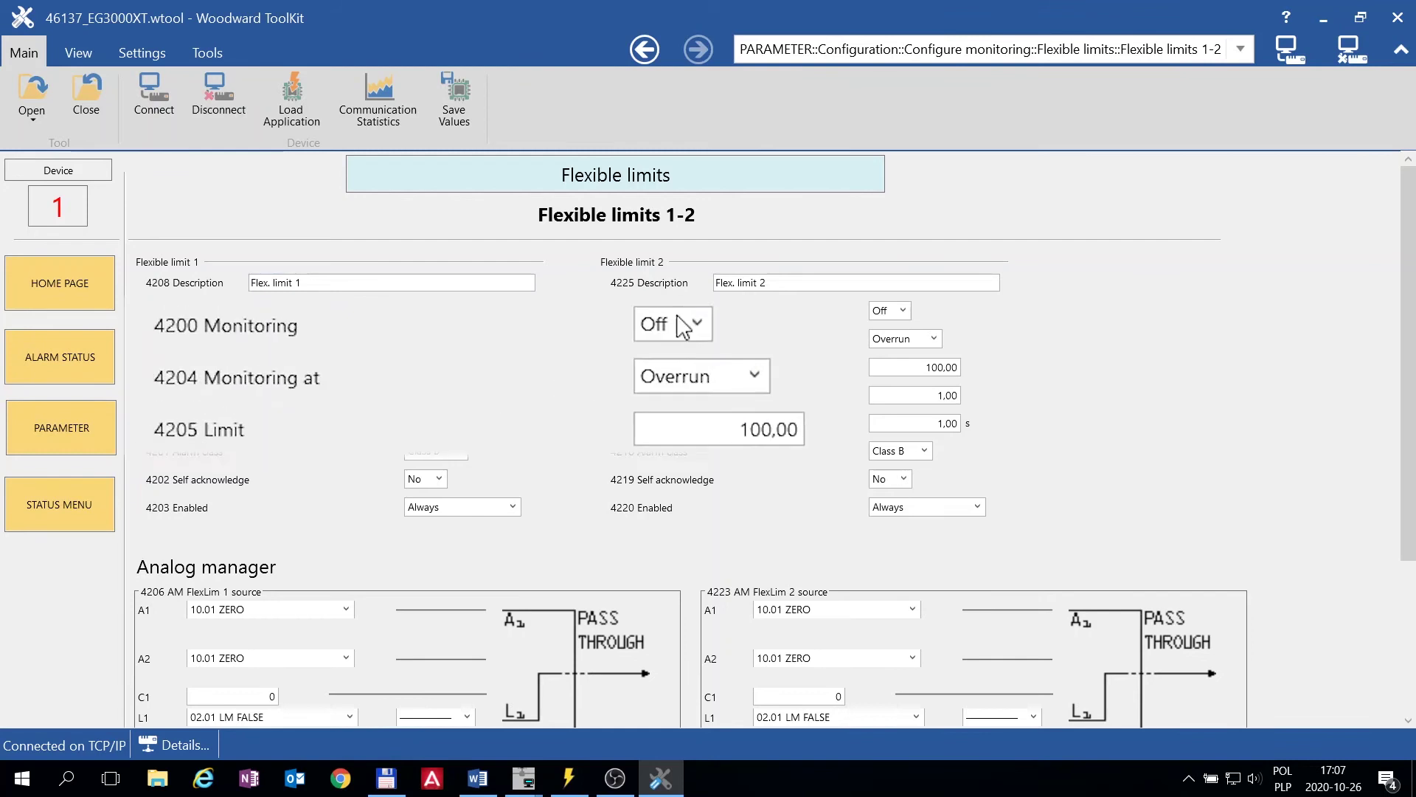
click(439, 311)
click(715, 400)
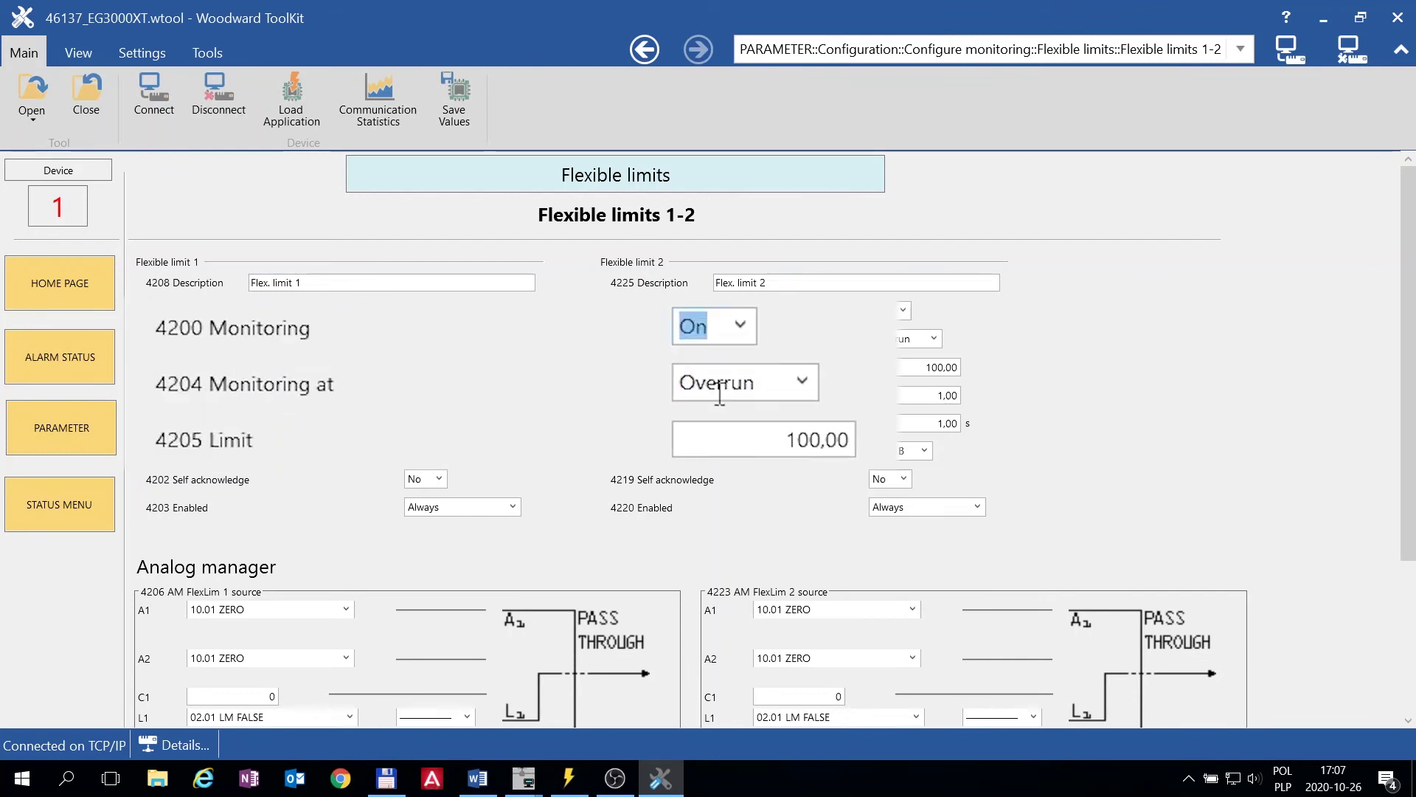
click(717, 425)
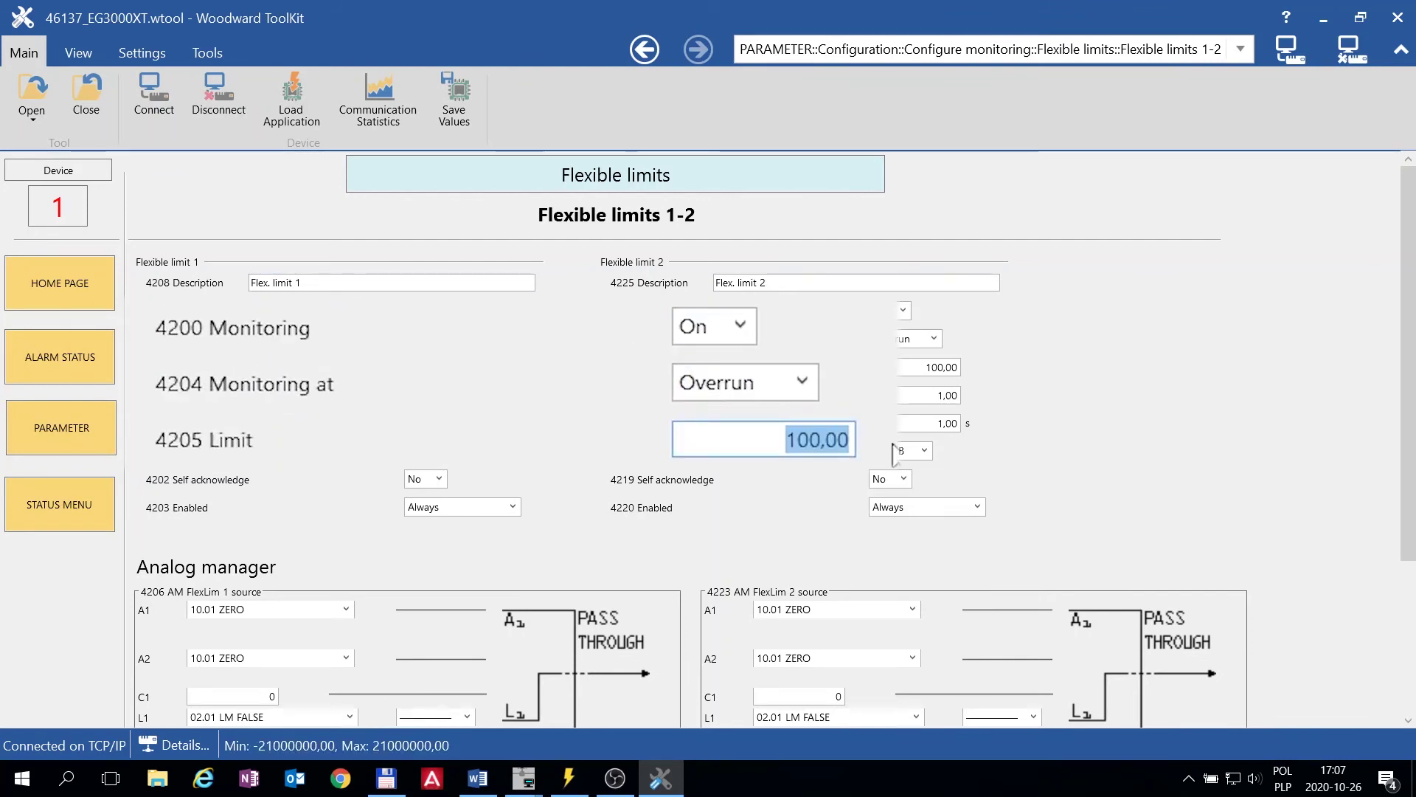
text(0)
key(Return)
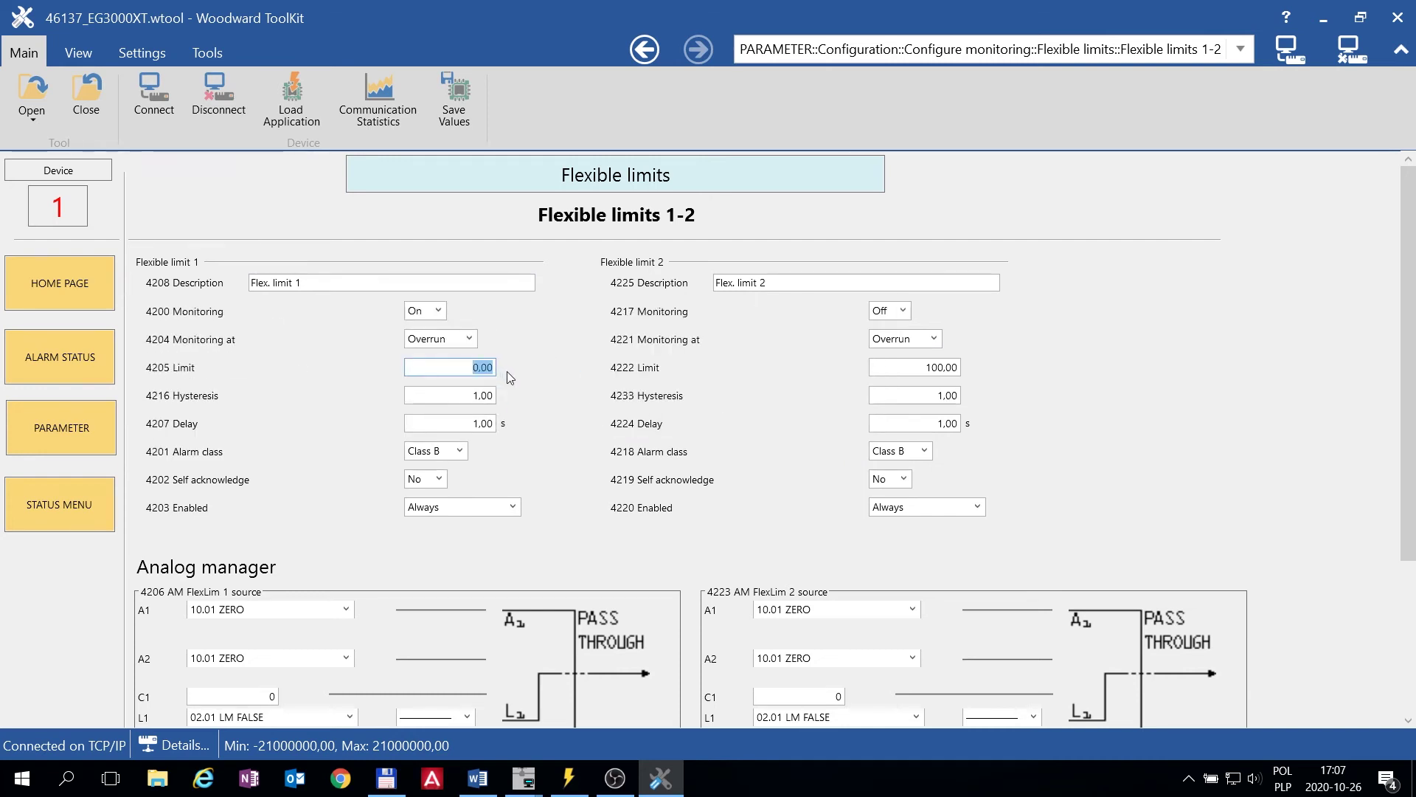
Set 4206 FlexLim 1 source A1 to 91.01 AM Internal value 1, apply, and return home
scroll(506, 374, down, 3)
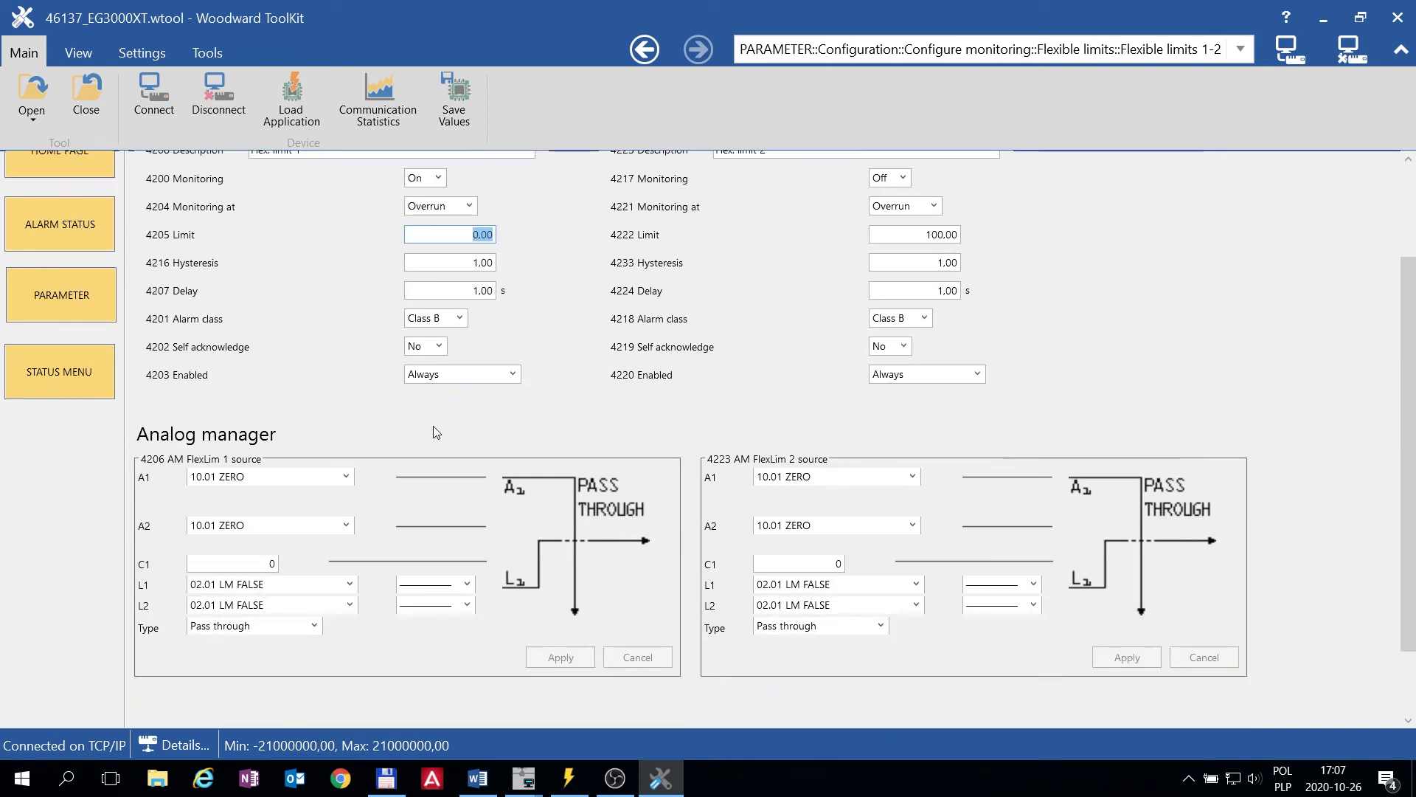
click(346, 478)
drag(557, 244, 541, 702)
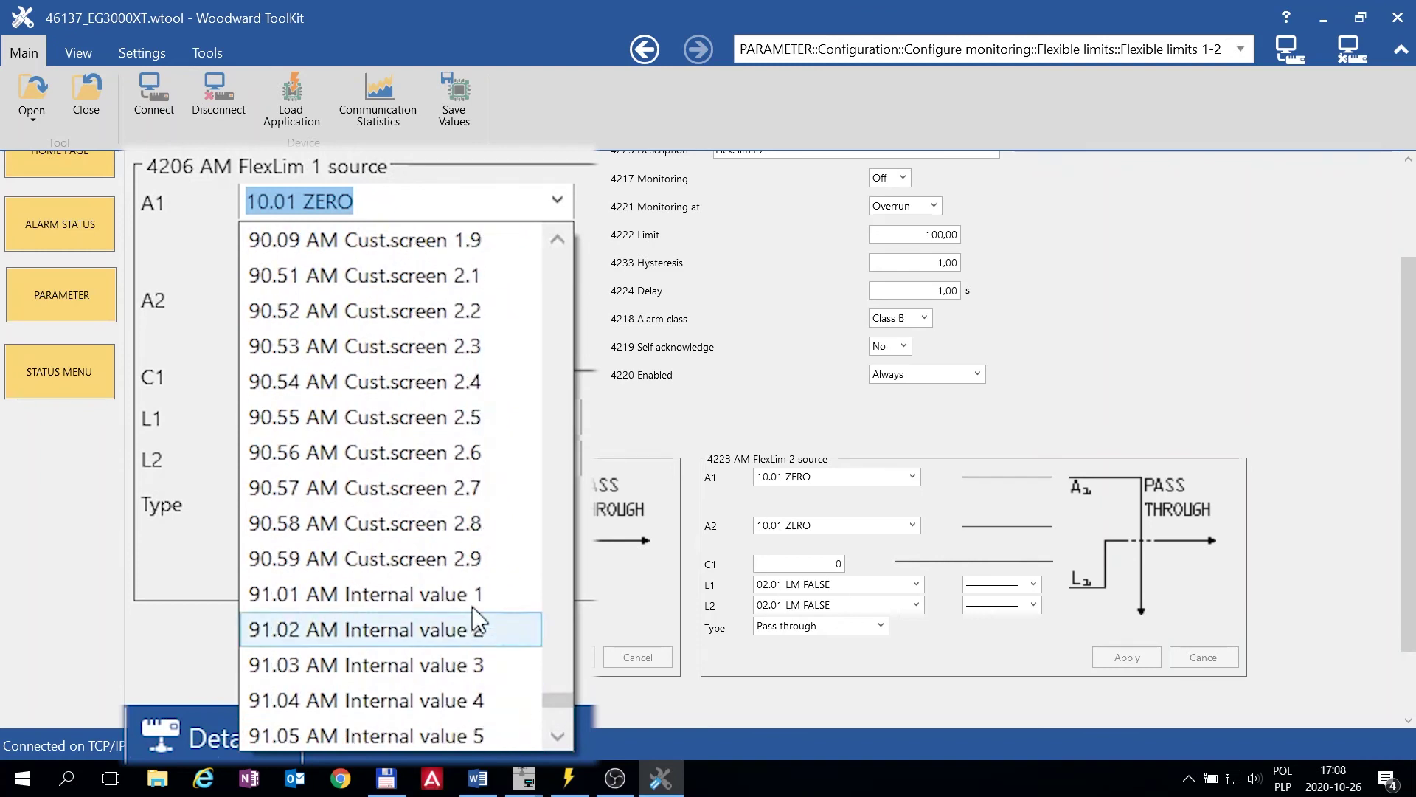
click(475, 594)
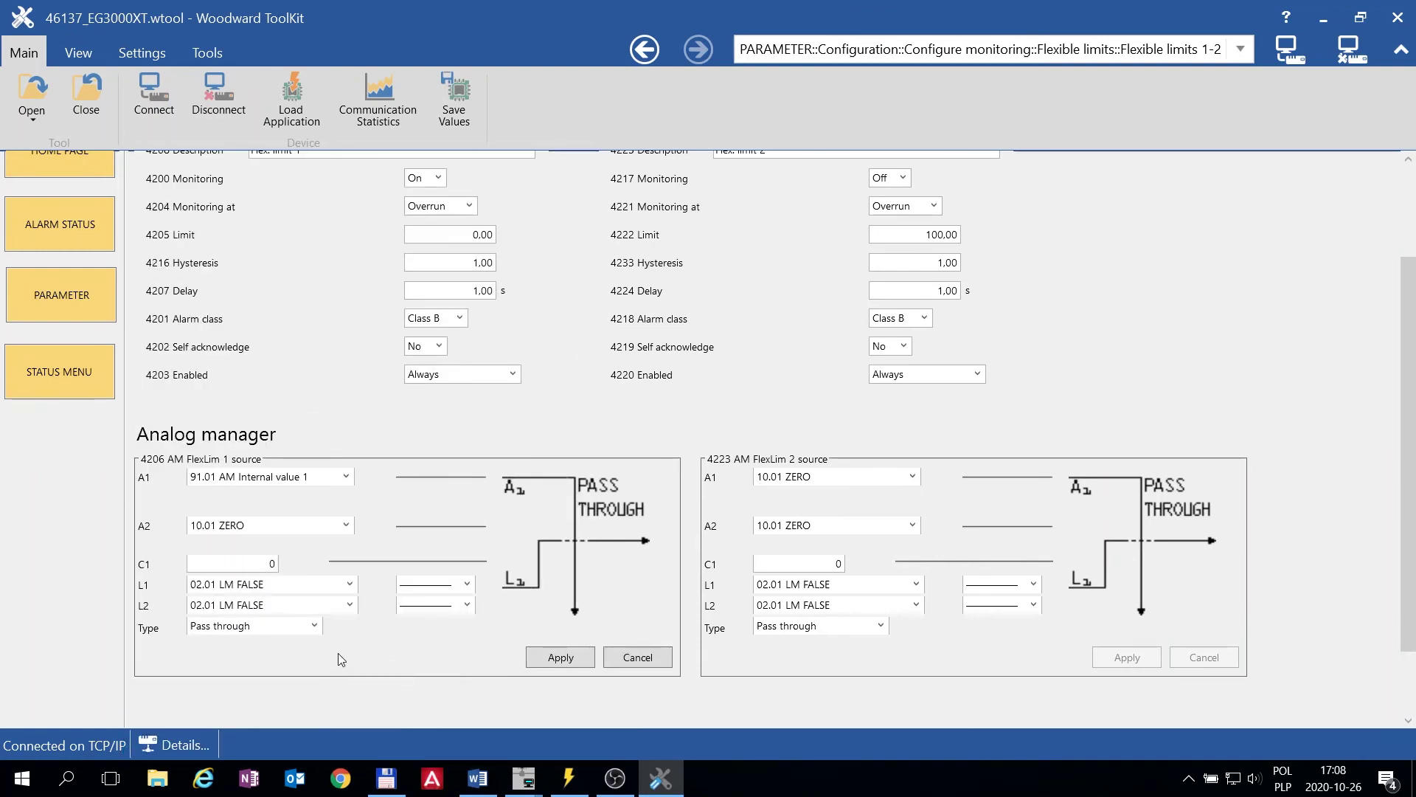
click(555, 657)
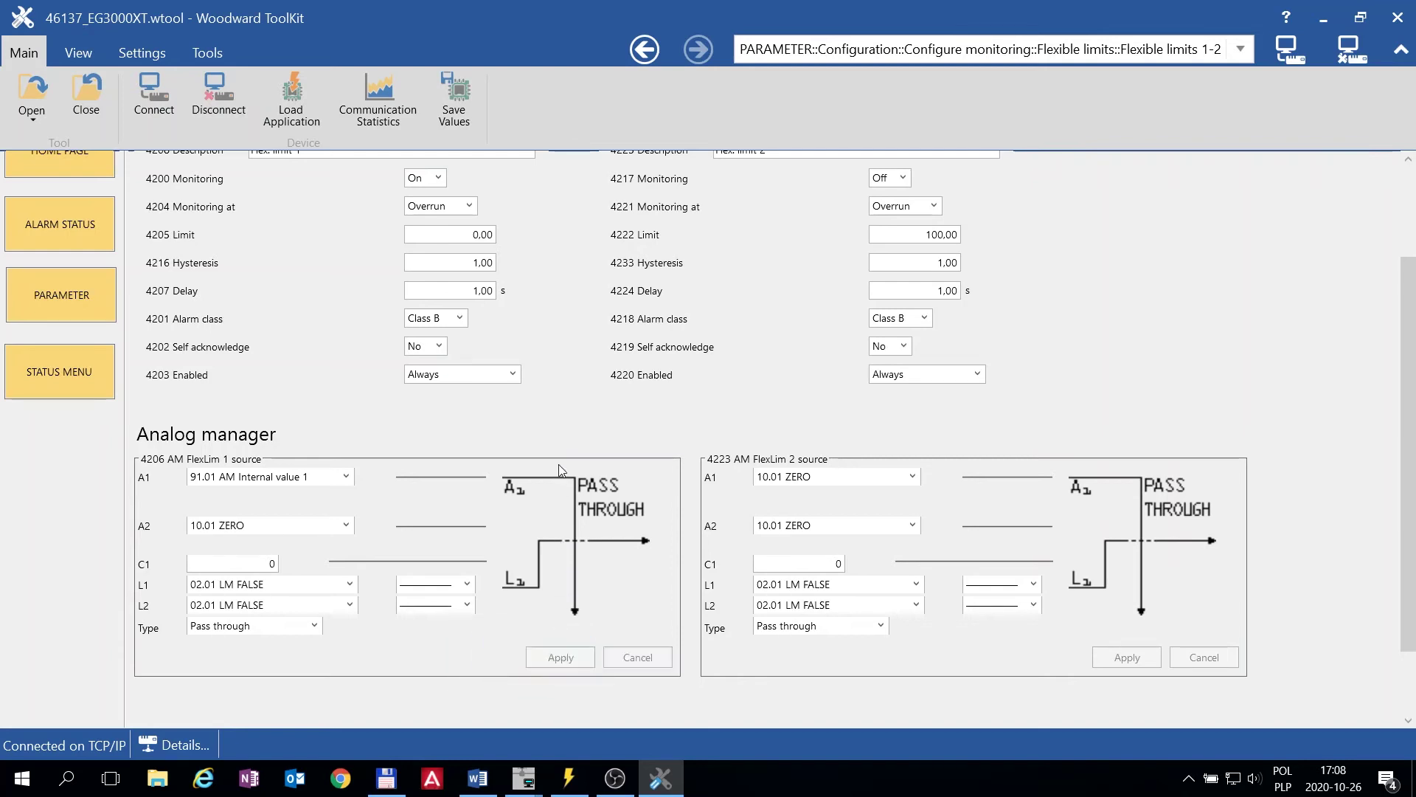
scroll(559, 391, up, 1)
scroll(559, 391, up, 2)
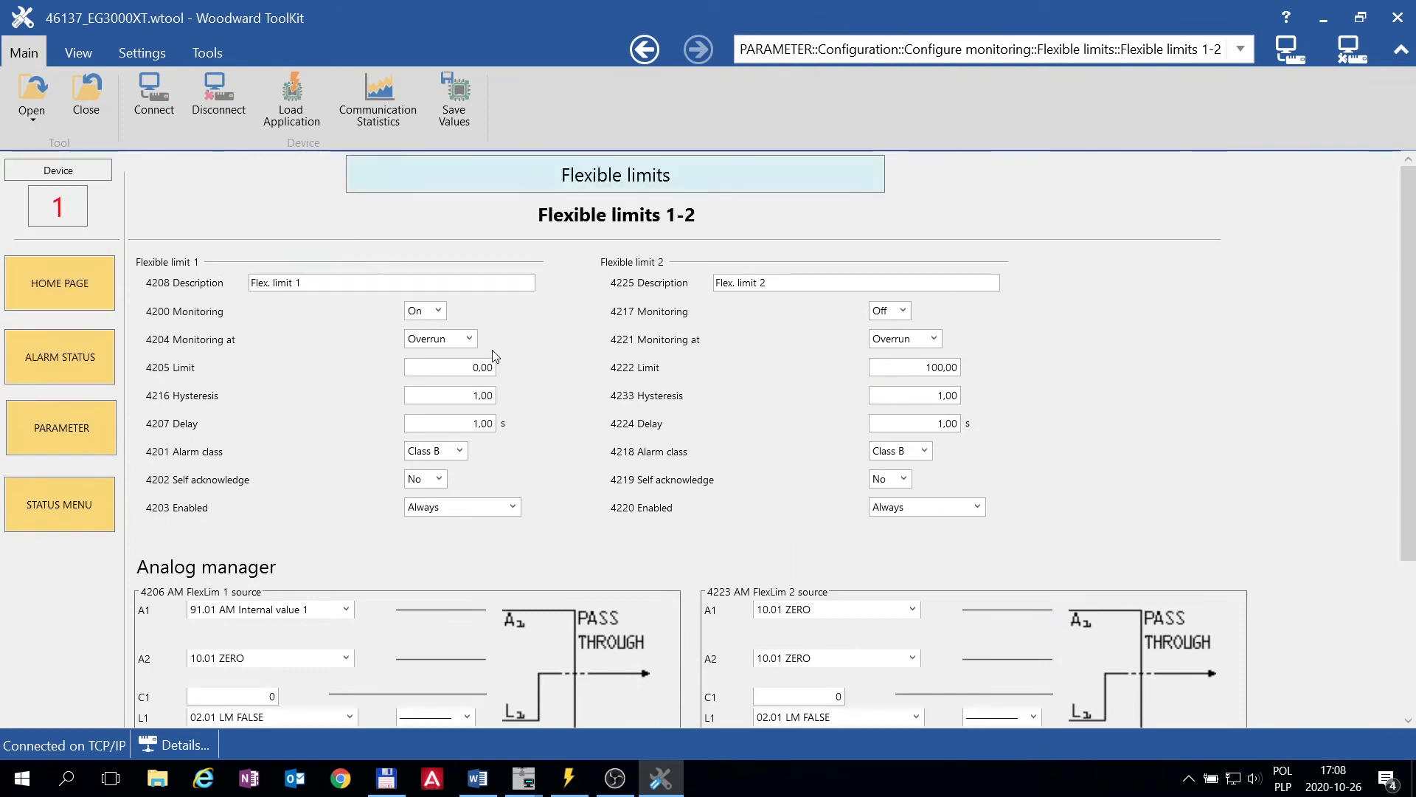
click(177, 259)
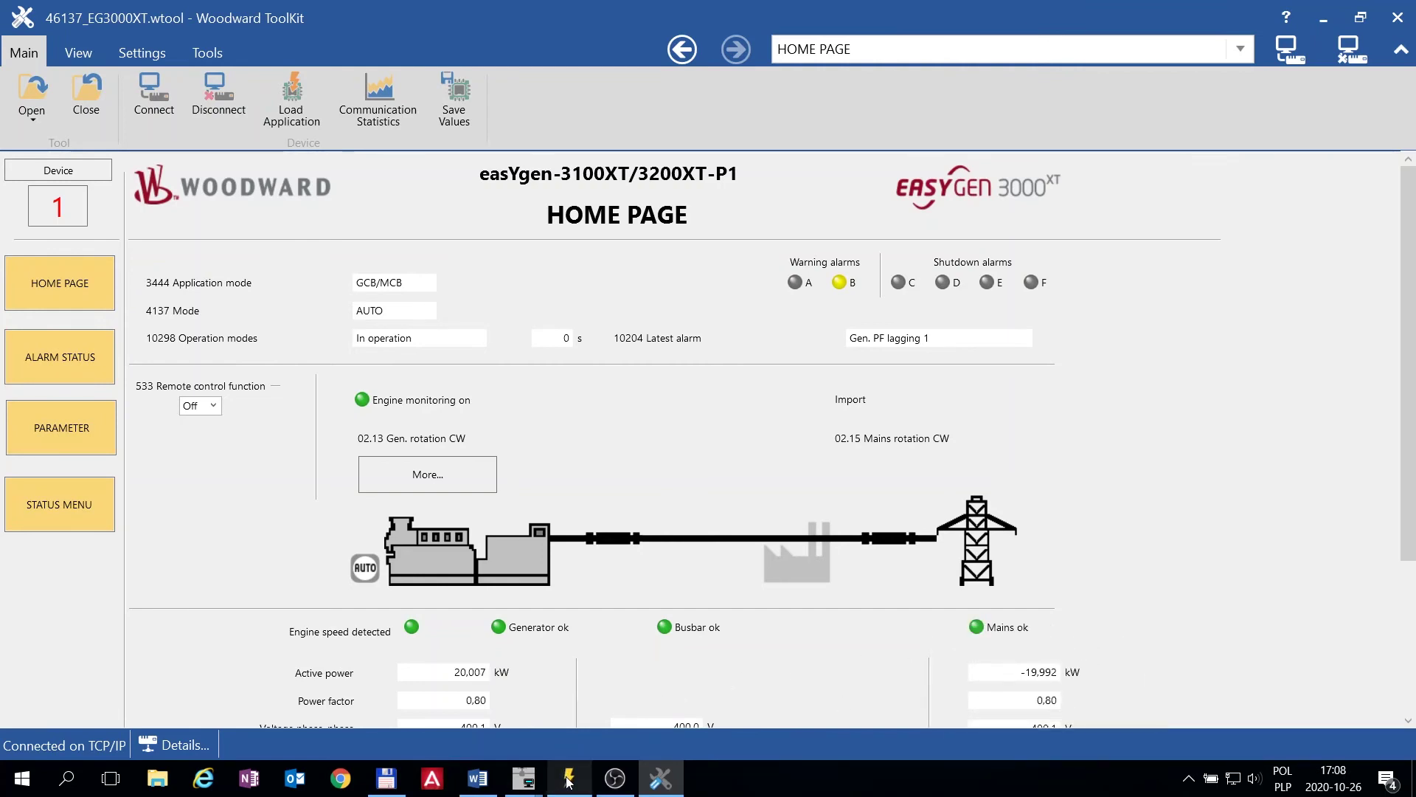
Open load breaker LB in SimHMI to disconnect Load 1, then return to ToolKit
mouse_move(569, 778)
click(588, 709)
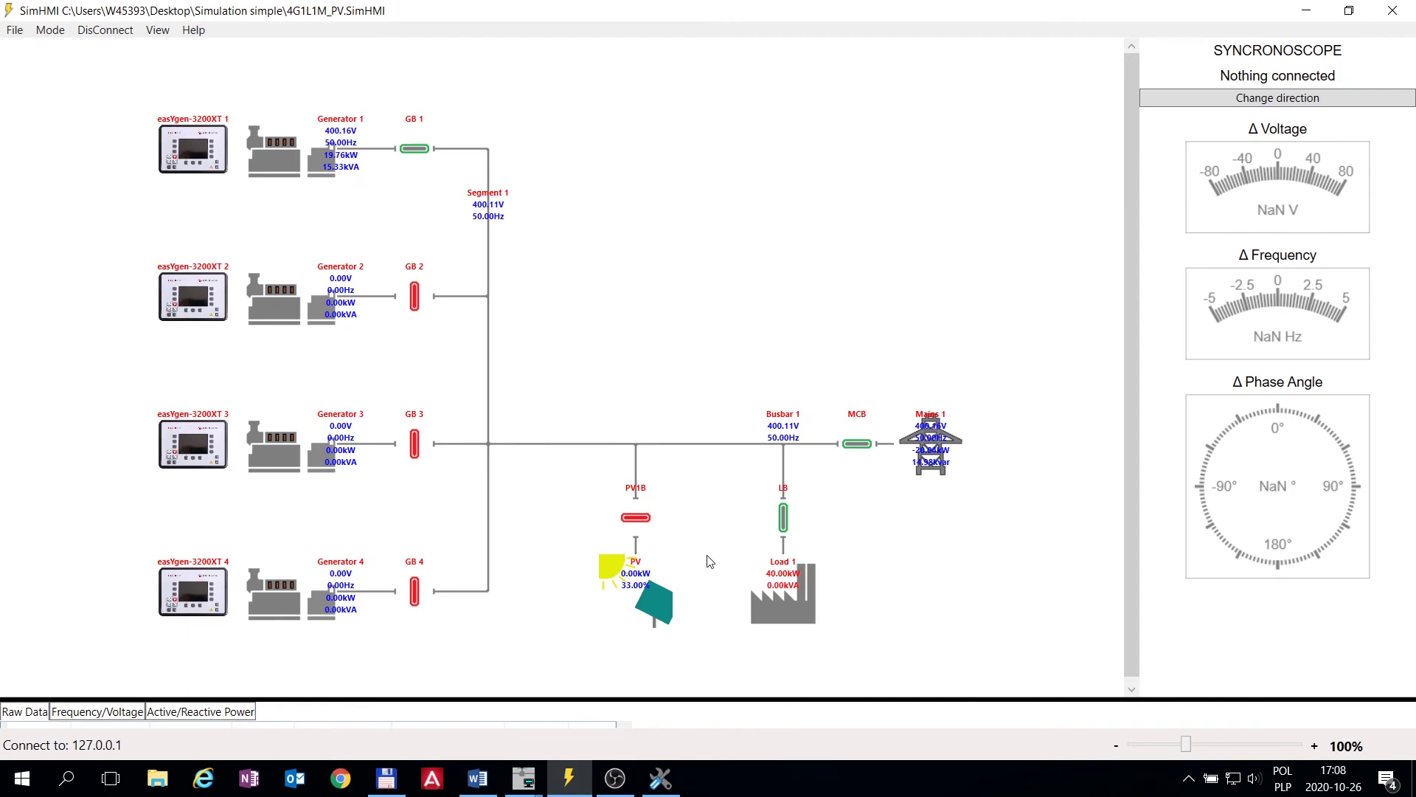
right_click(783, 517)
click(661, 778)
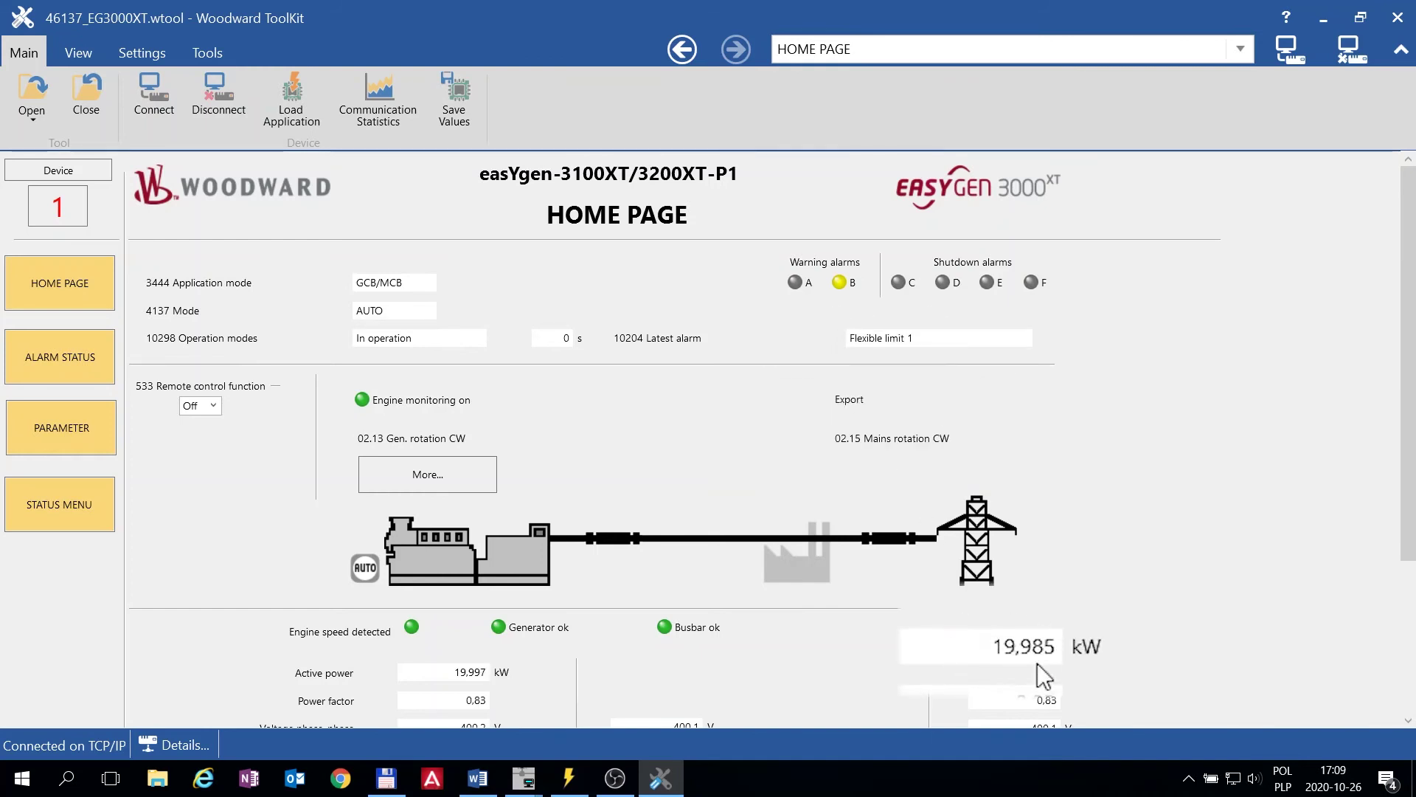
key(super+Escape)
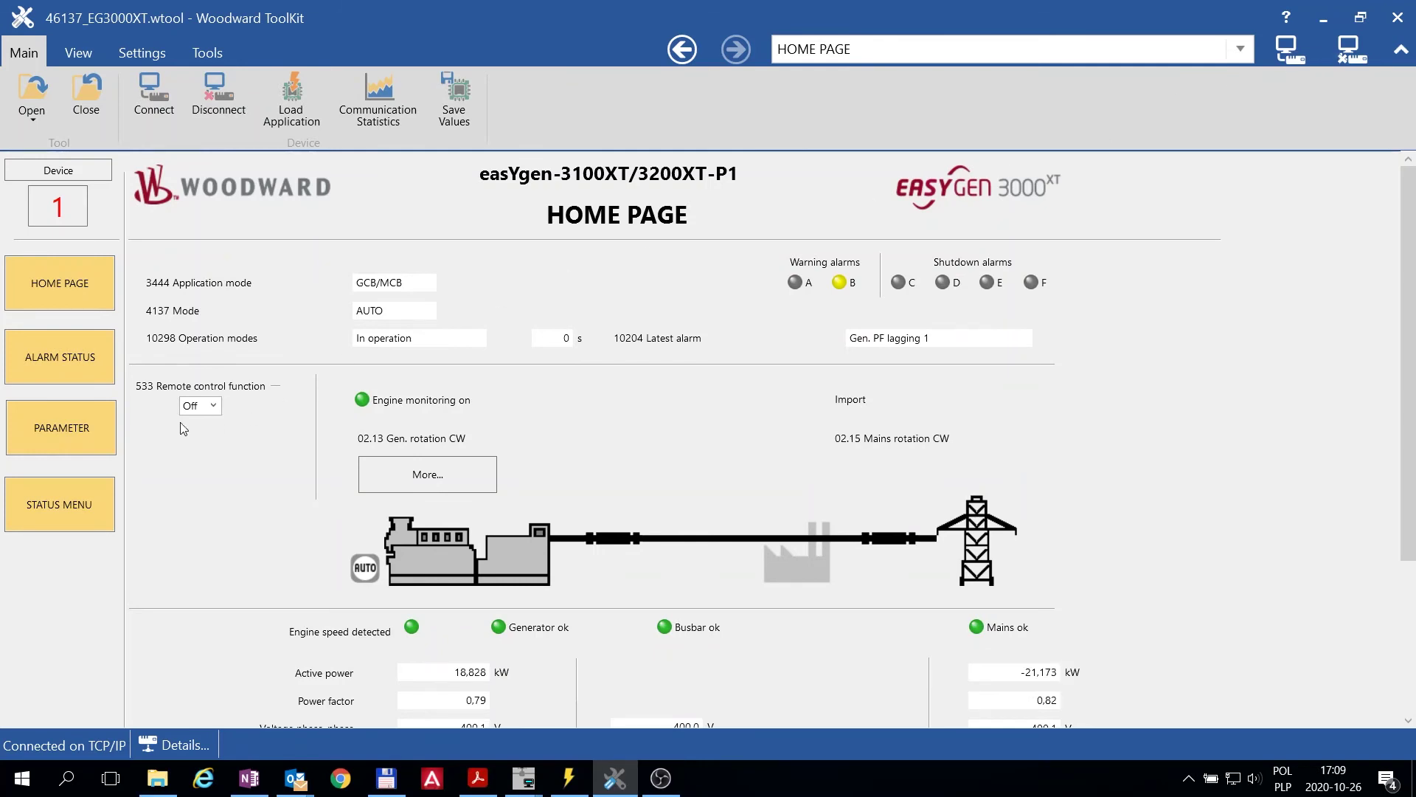
In Mains decoupling > General, set 3110 so decoupling acts on the MCB
click(91, 440)
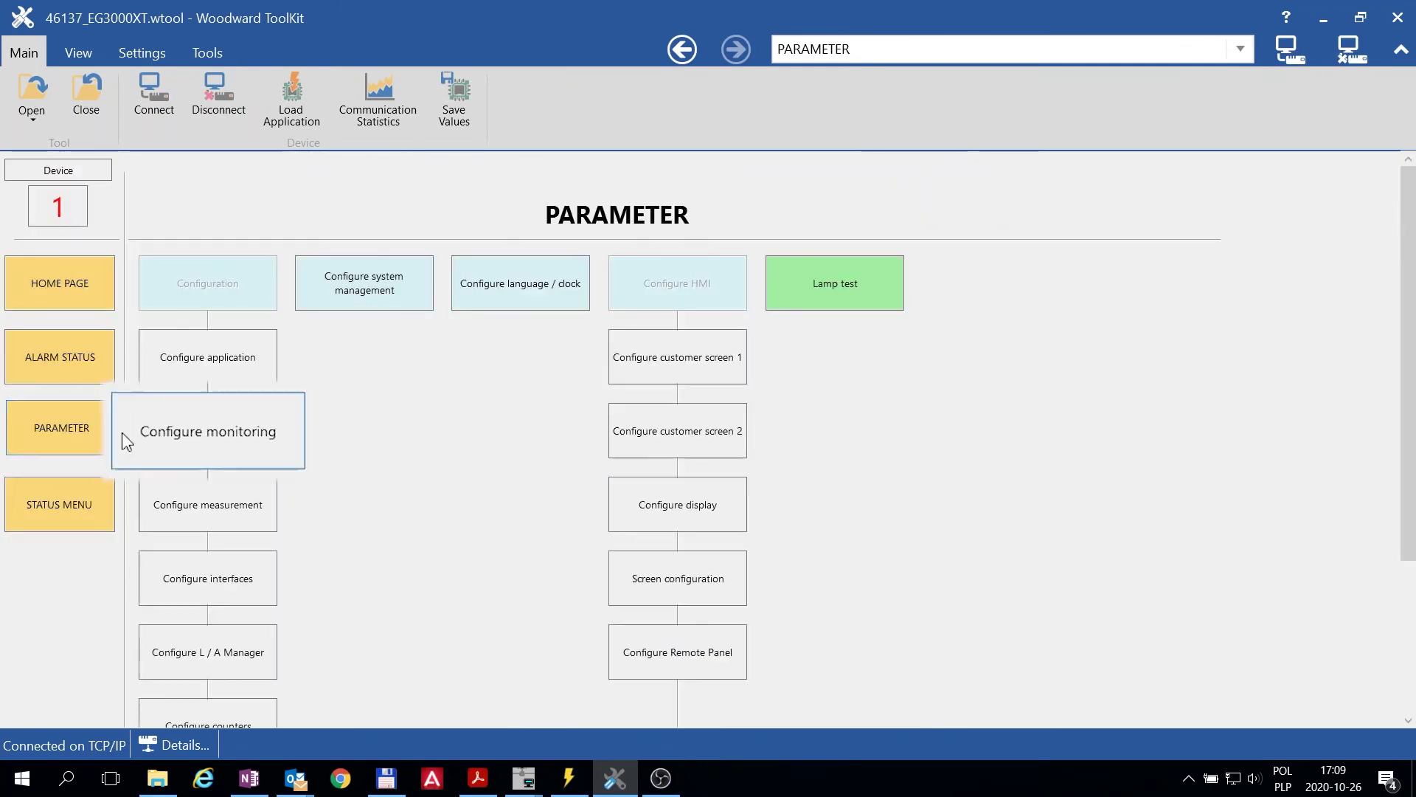
click(175, 433)
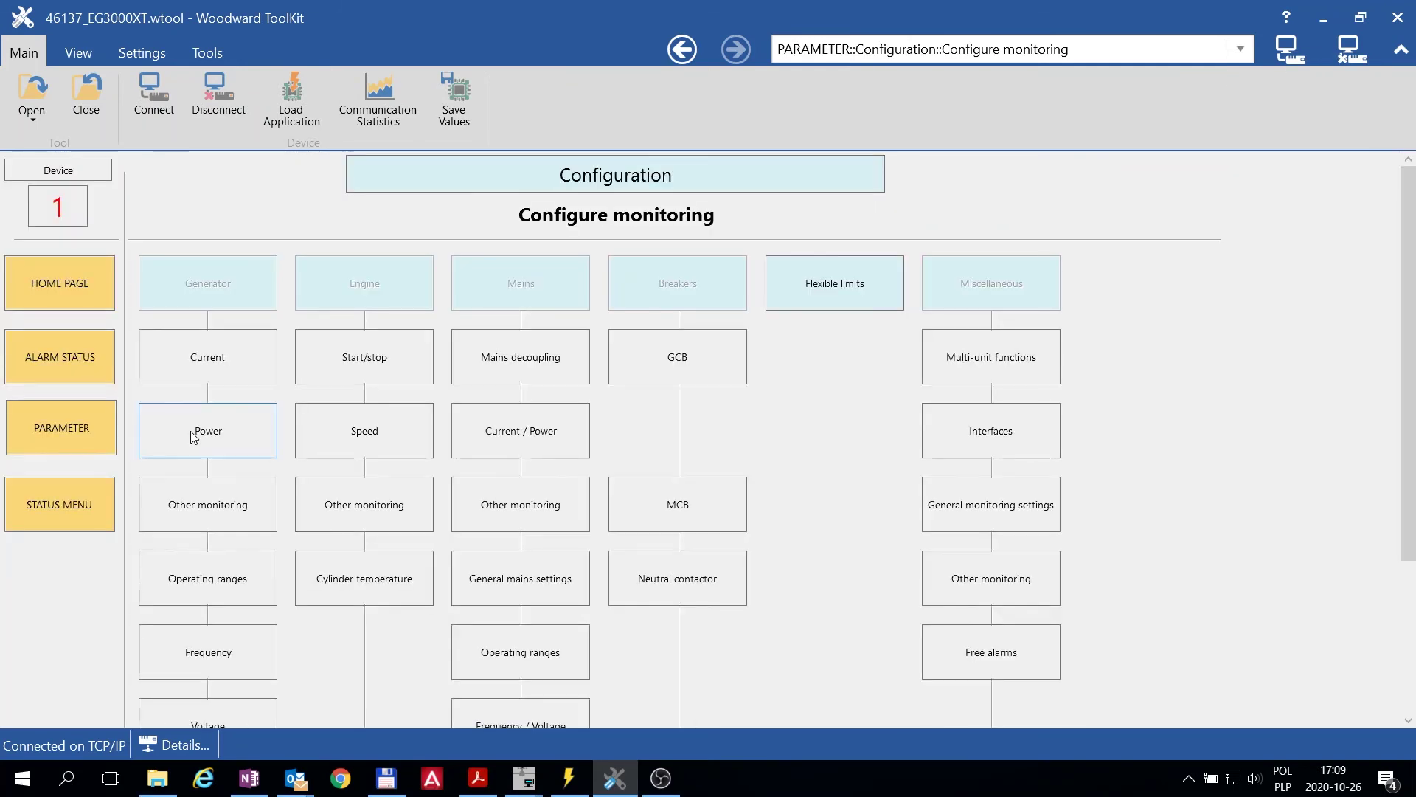
click(520, 366)
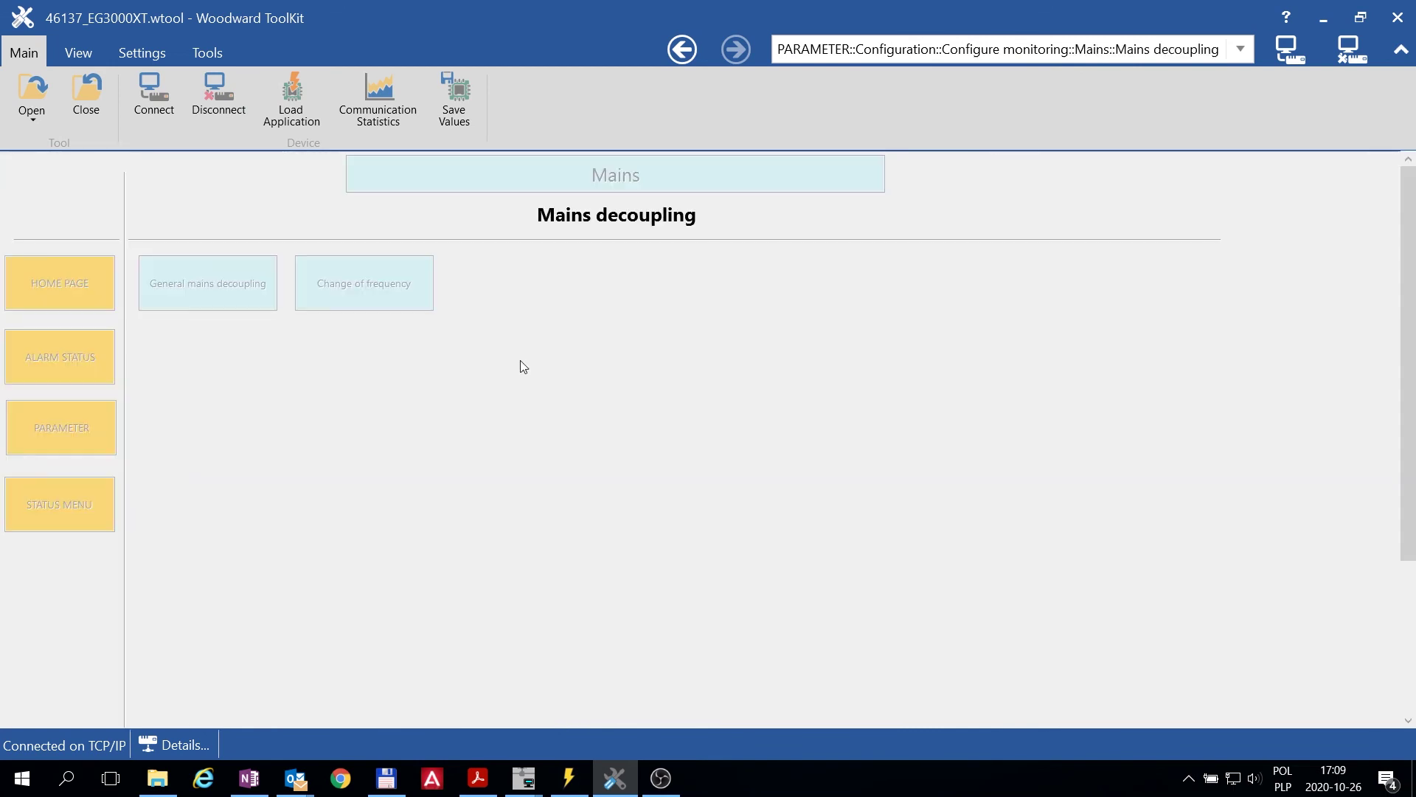
click(225, 297)
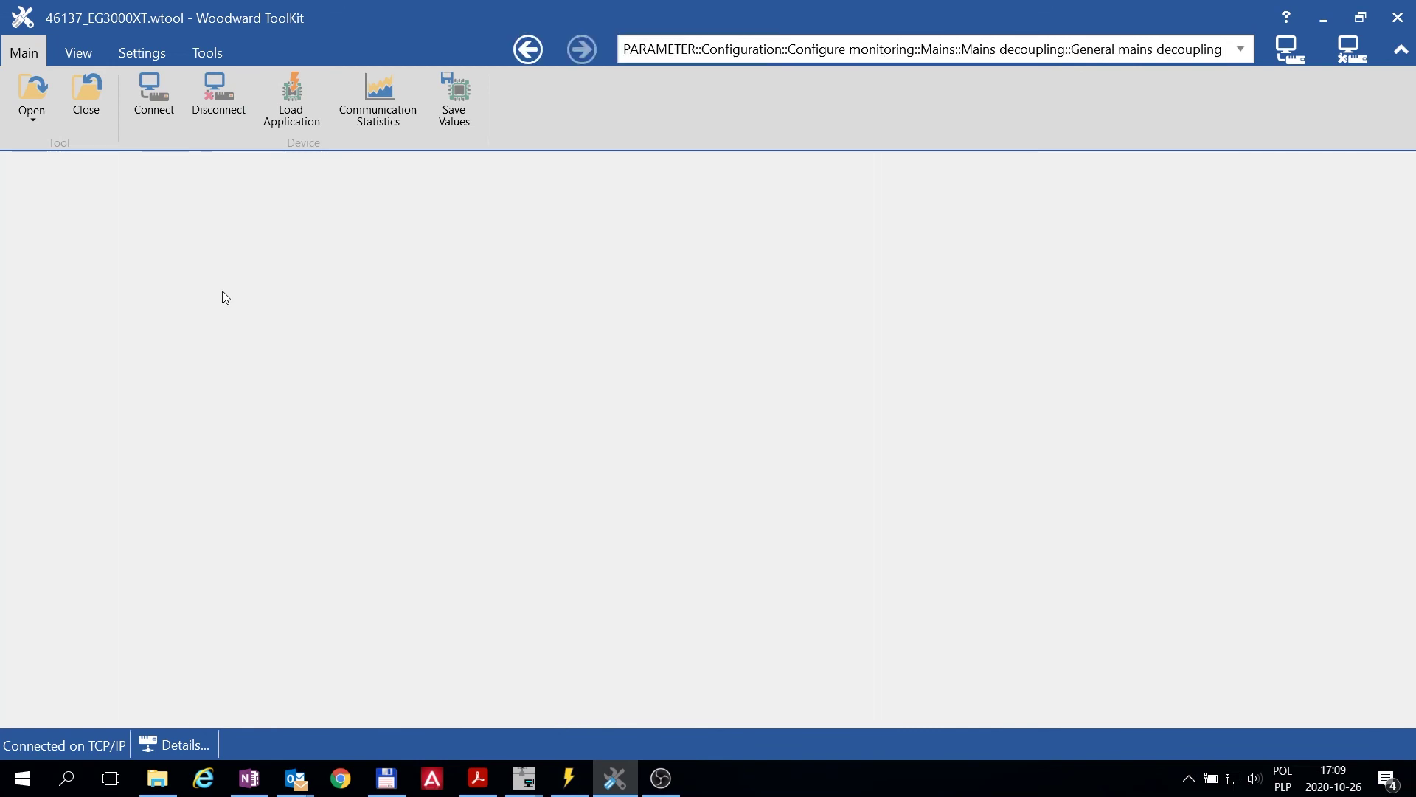
click(1220, 331)
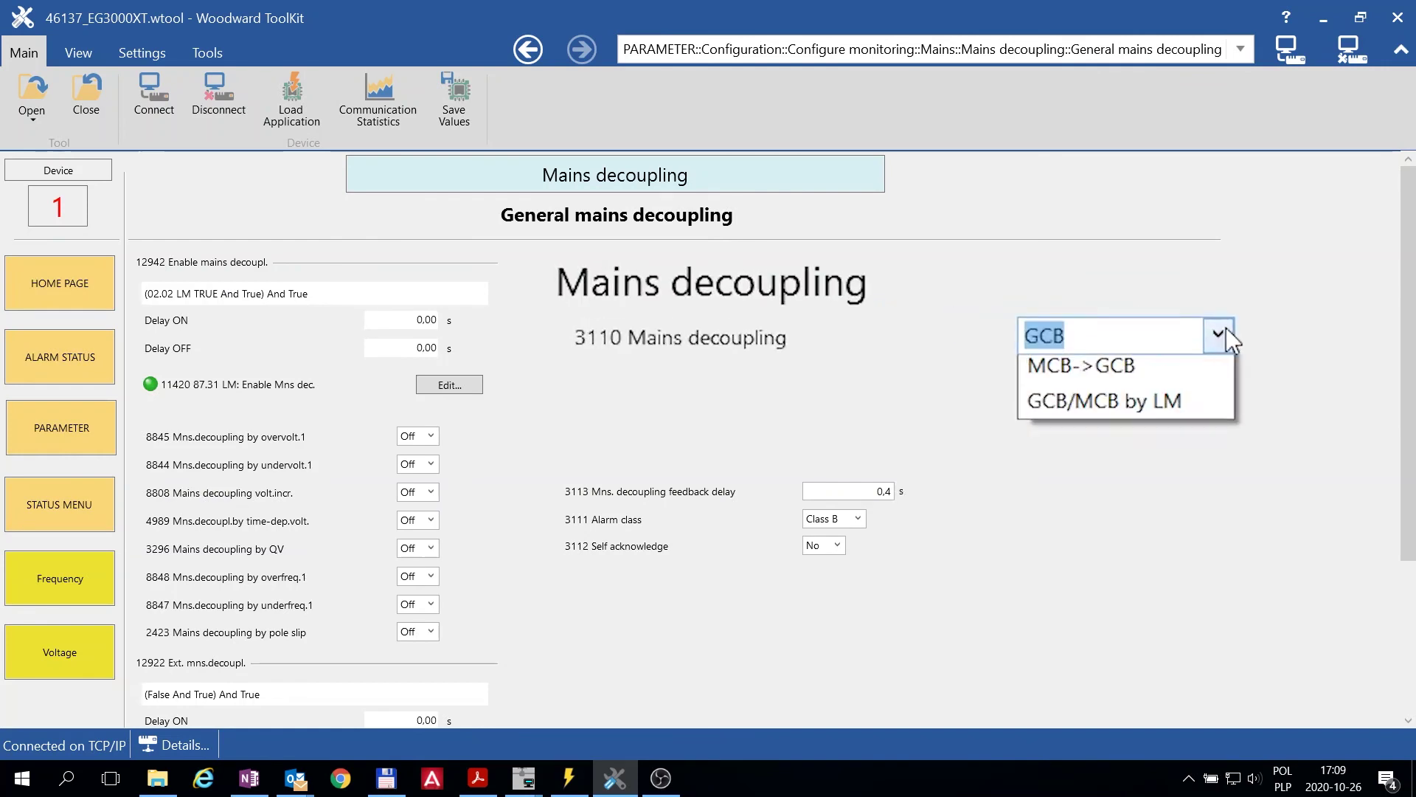
click(1084, 480)
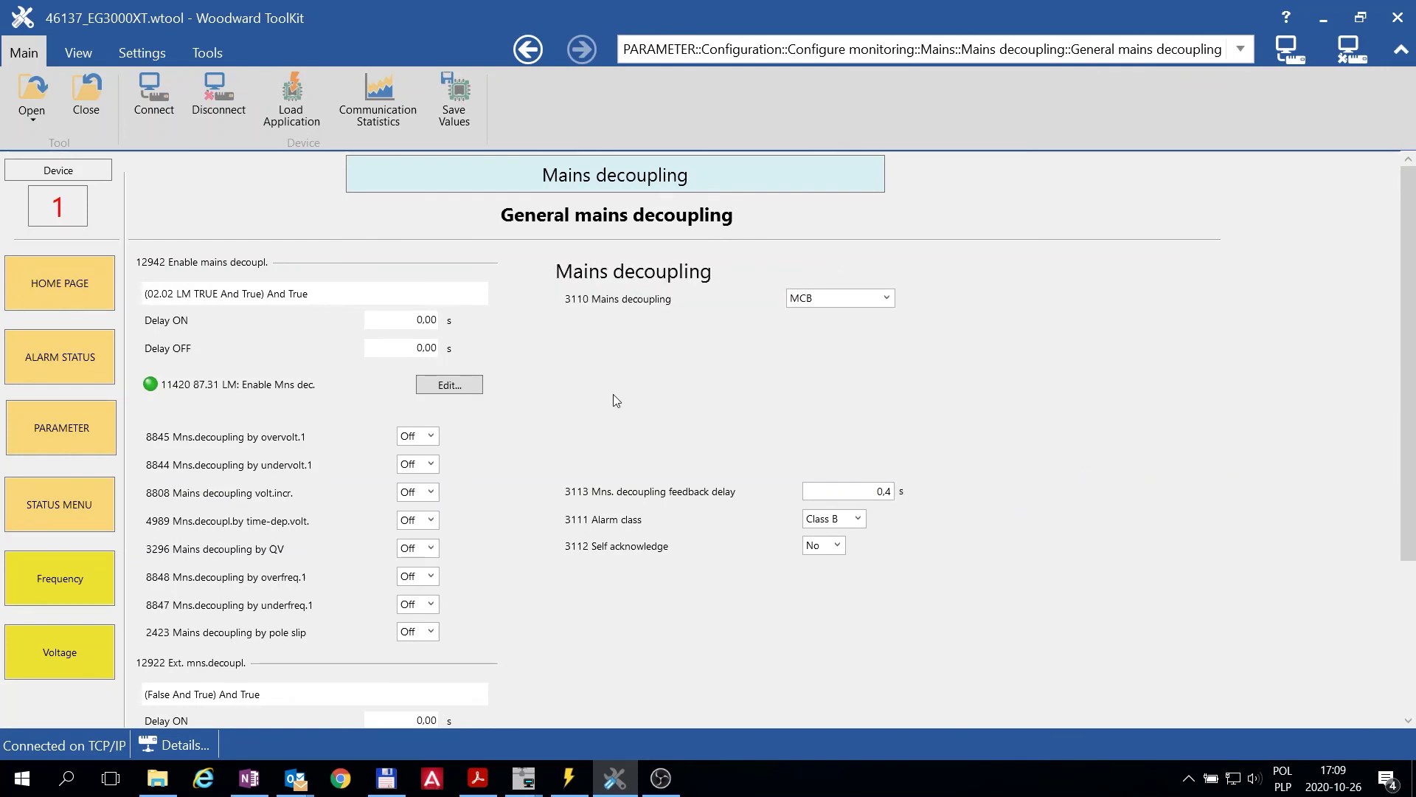
Set the 12922 Ext. mns.decoupl. logic to 15.01 Flexible limit 1 and confirm
scroll(571, 428, down, 2)
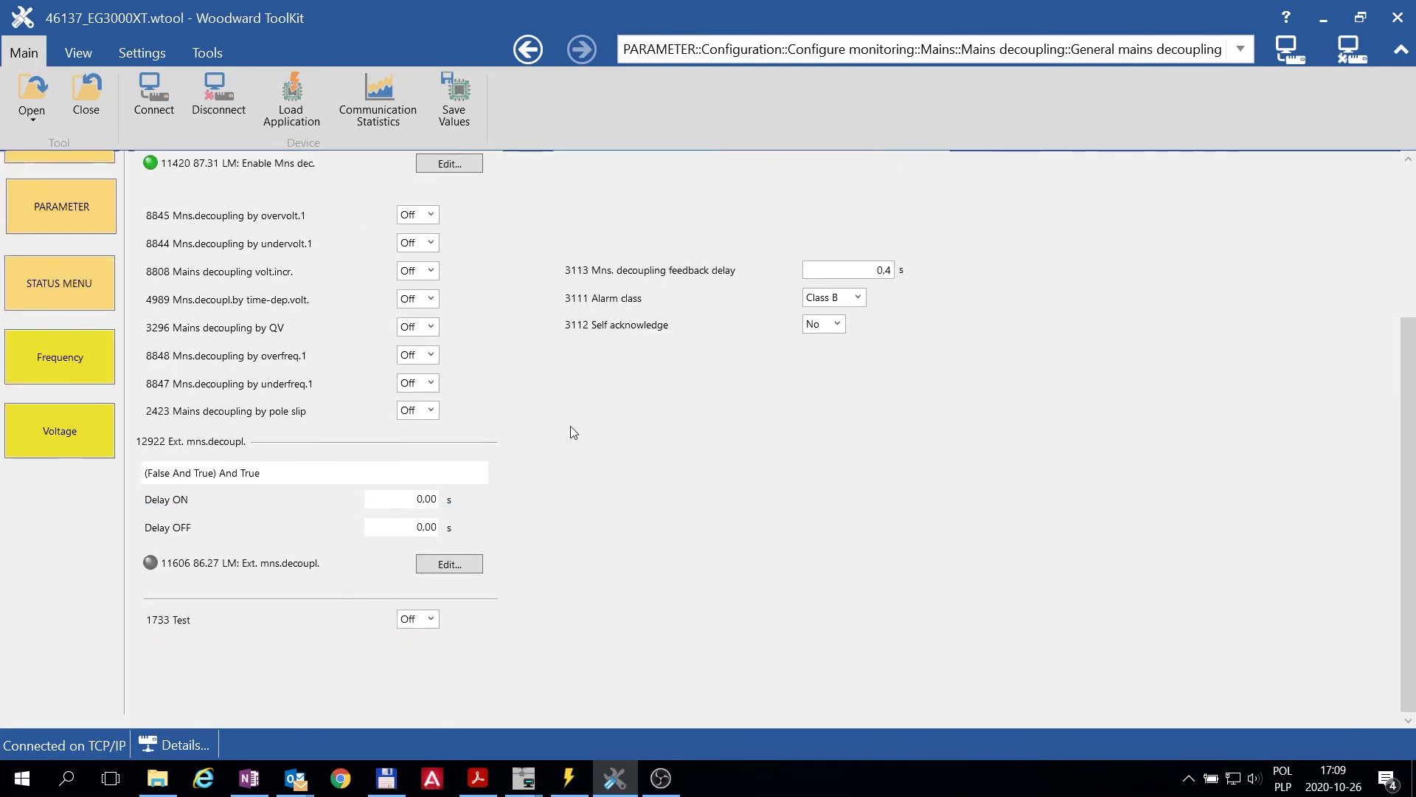
click(423, 559)
click(649, 287)
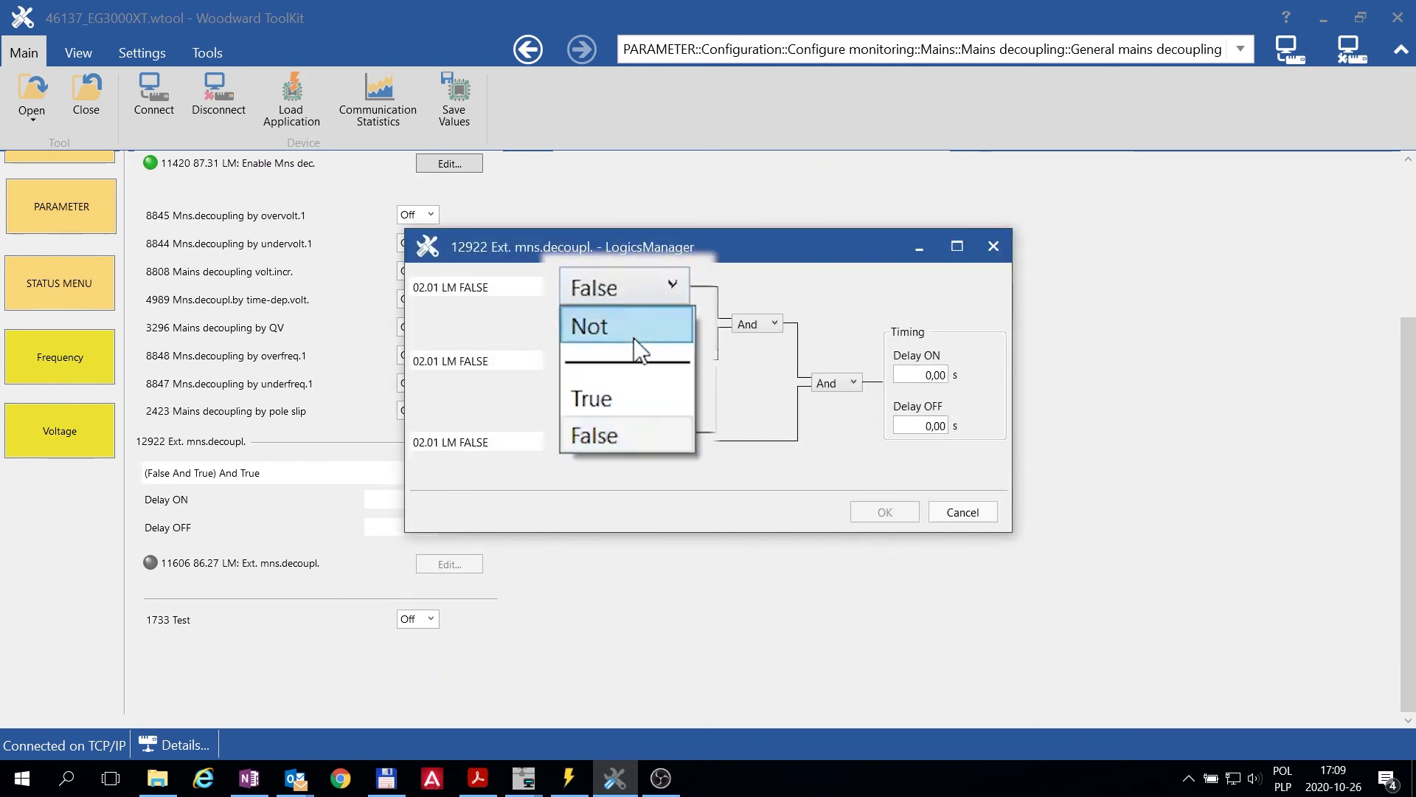
click(635, 359)
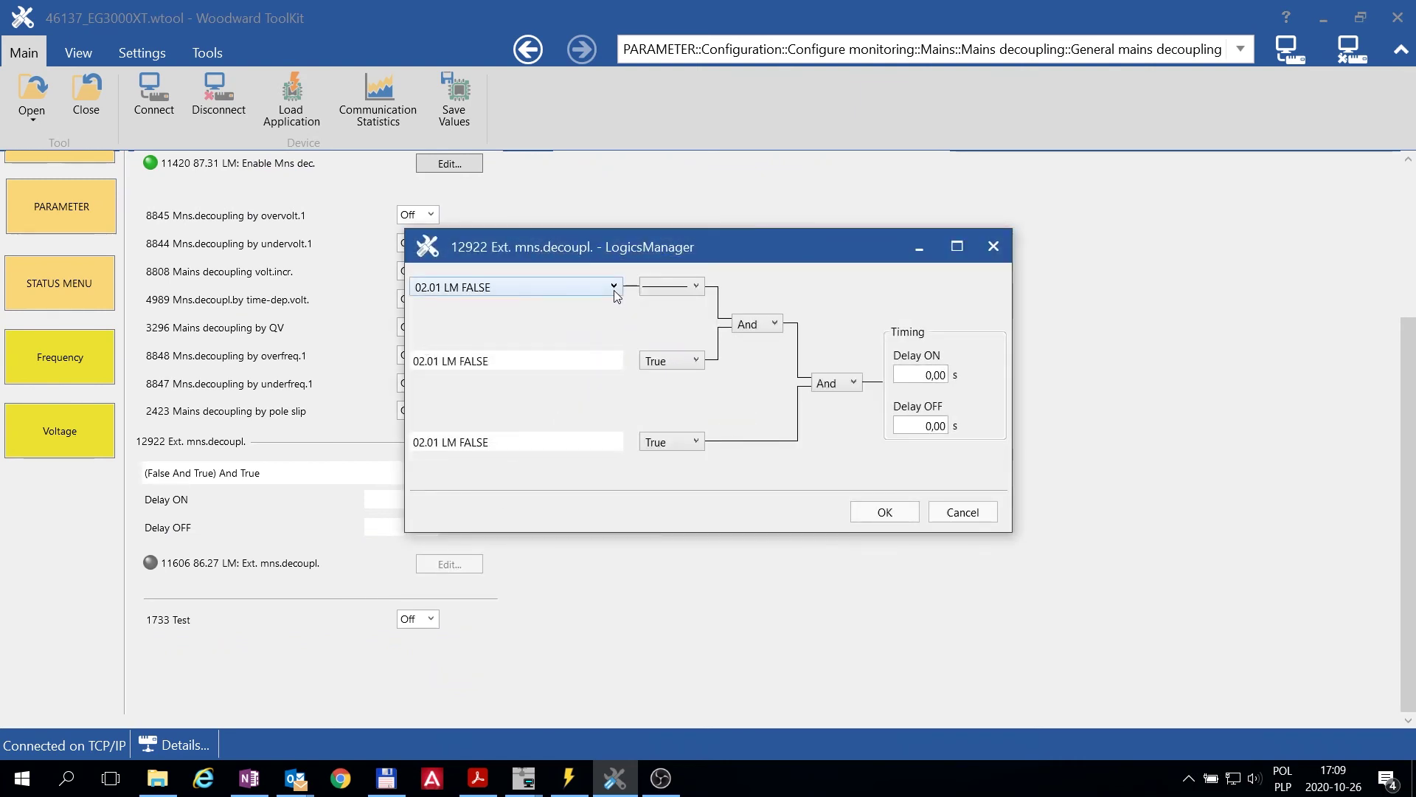
click(617, 295)
drag(816, 333, 819, 528)
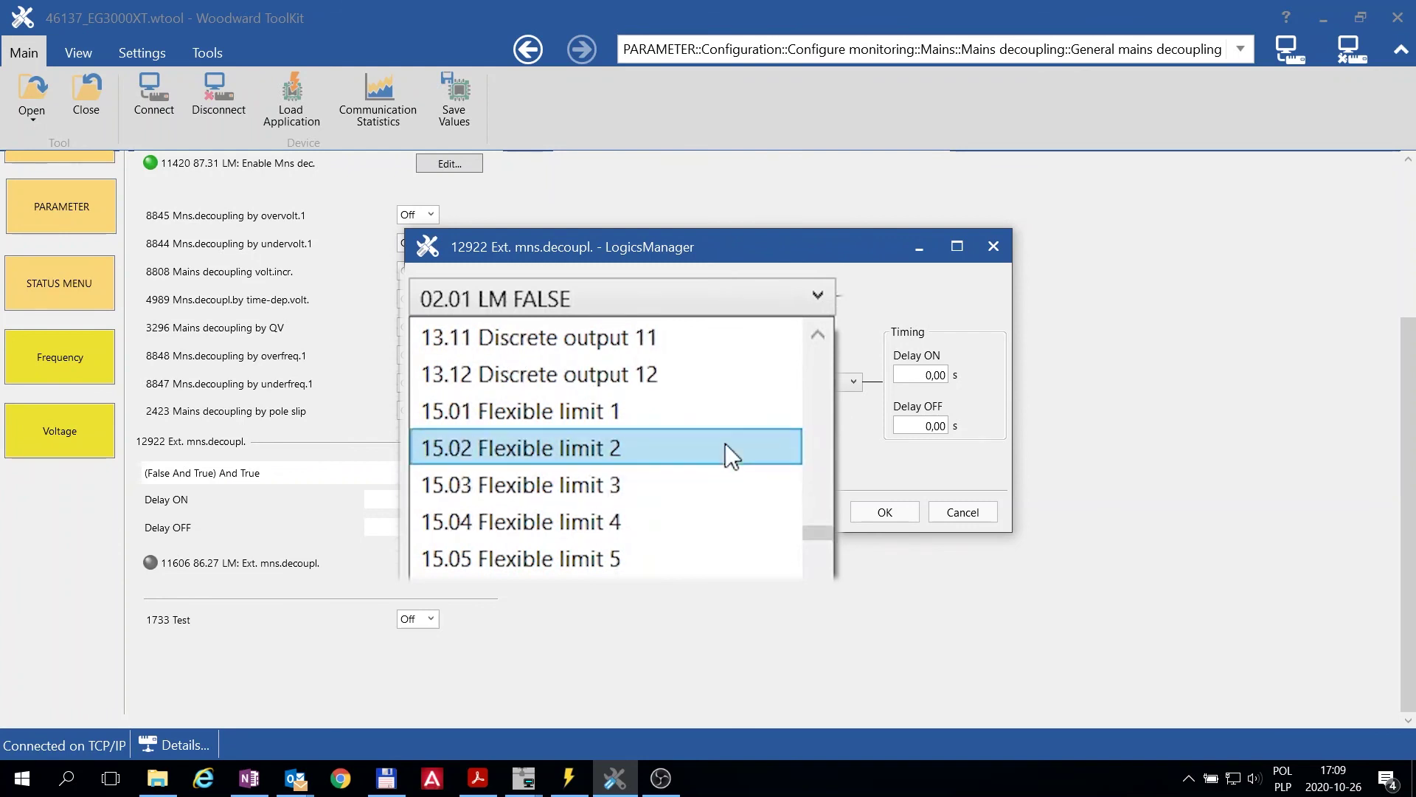
click(723, 422)
key(Return)
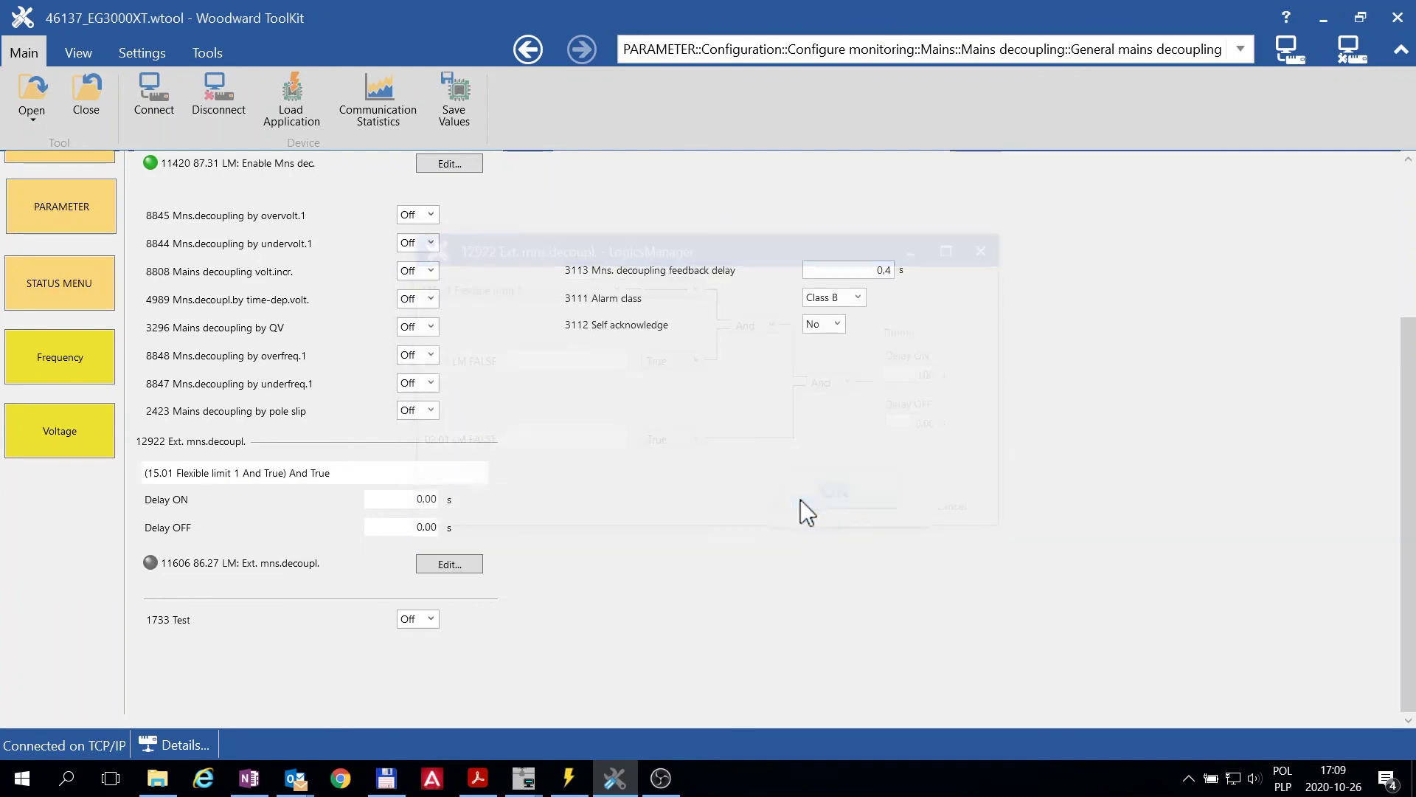
Test in SimHMI by opening load breaker LB to trigger mains decoupling
scroll(656, 471, up, 3)
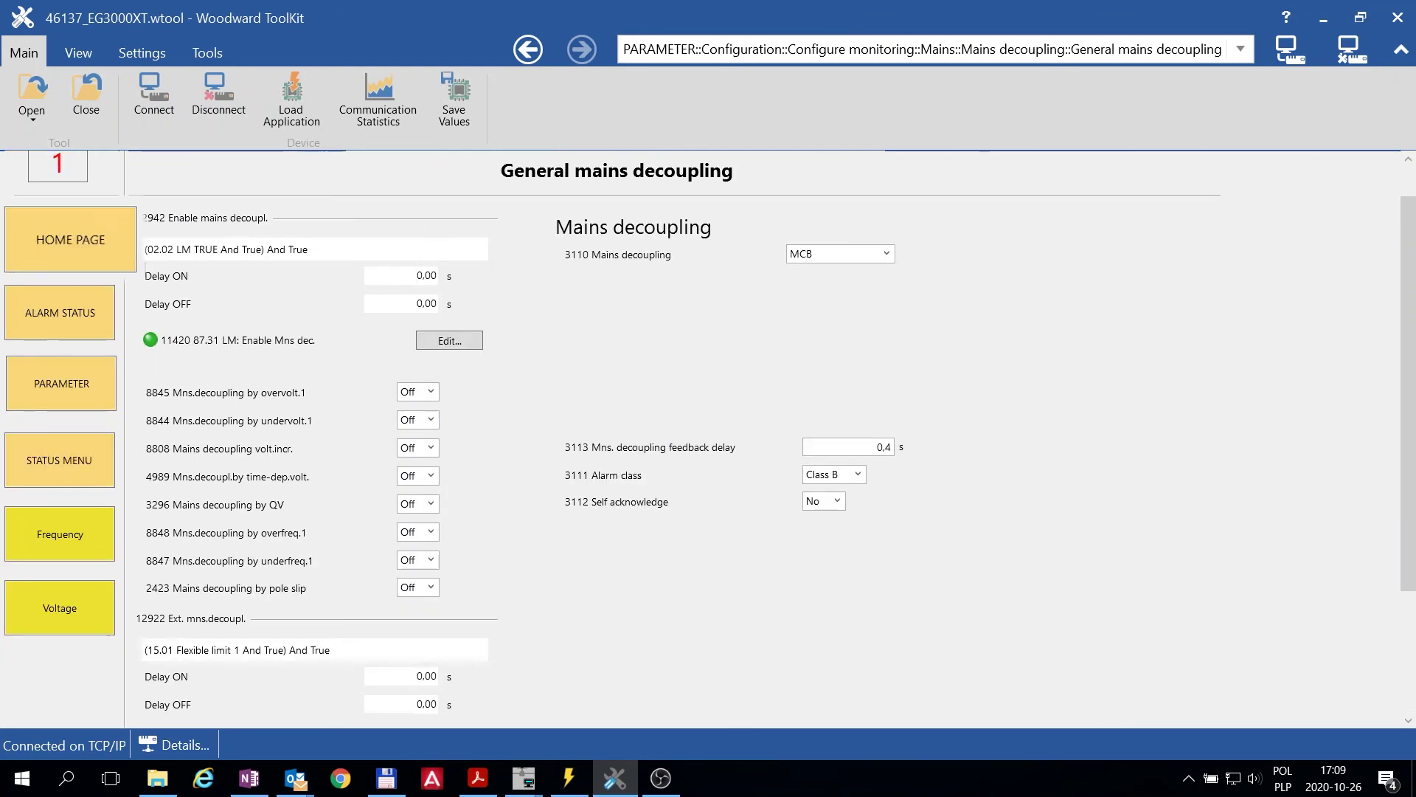
click(89, 249)
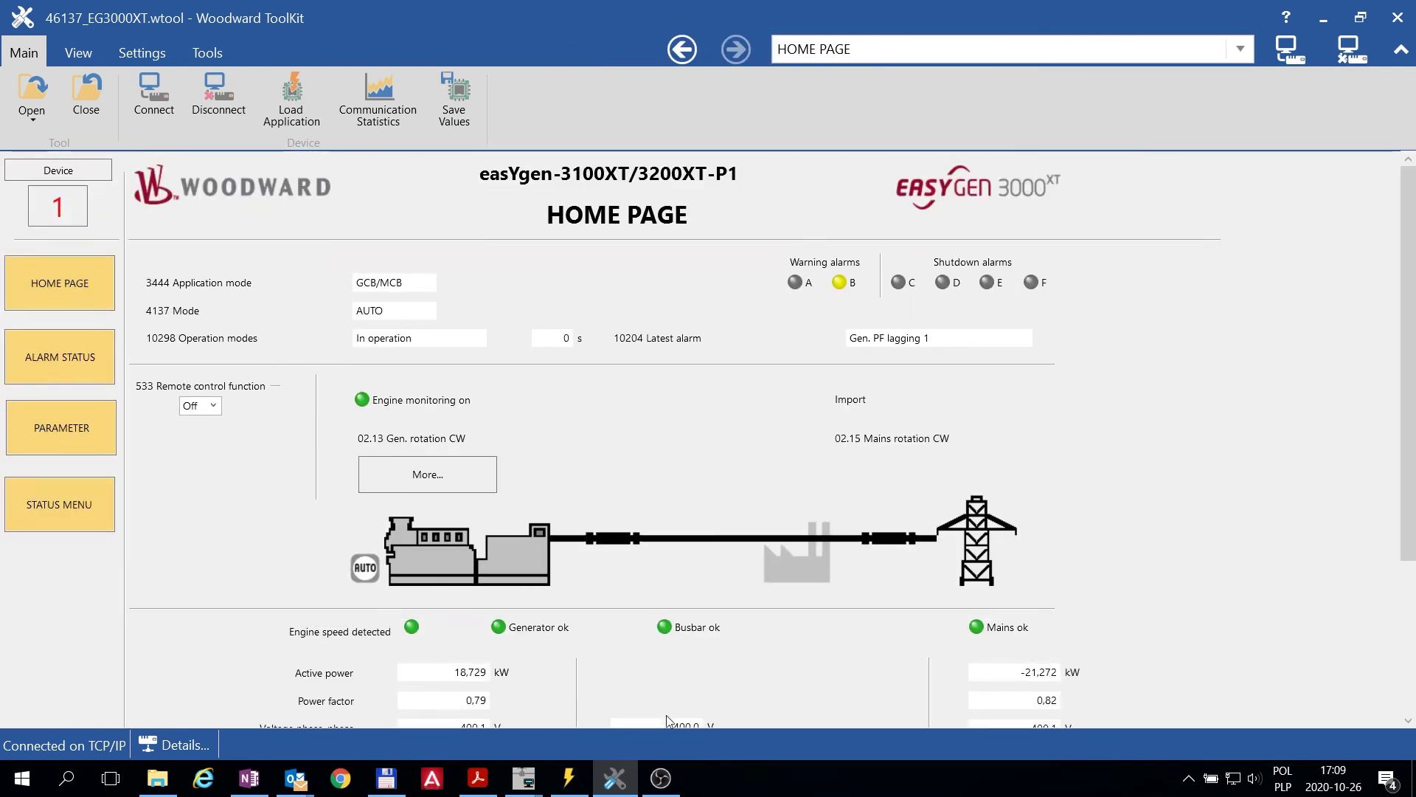
click(569, 778)
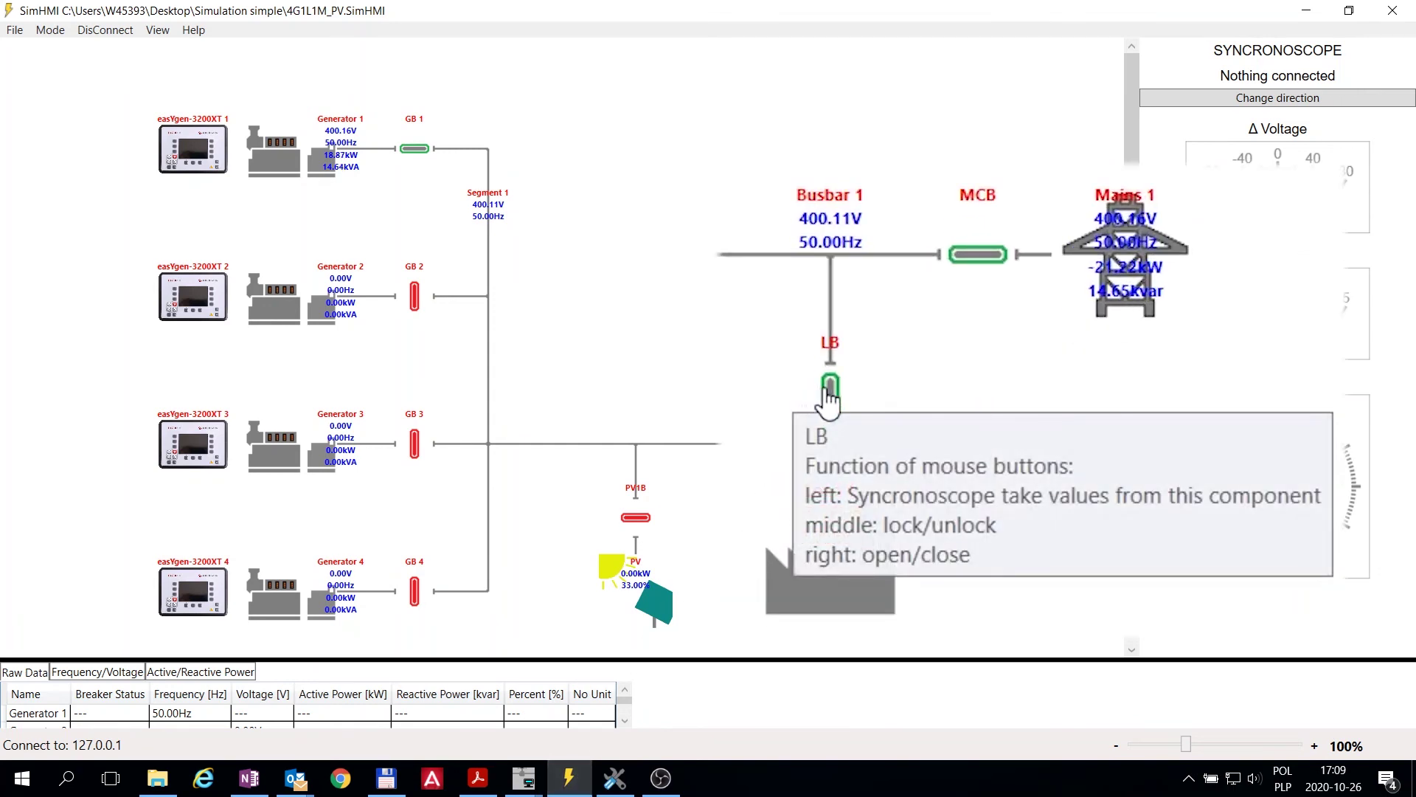
right_click(829, 395)
click(615, 778)
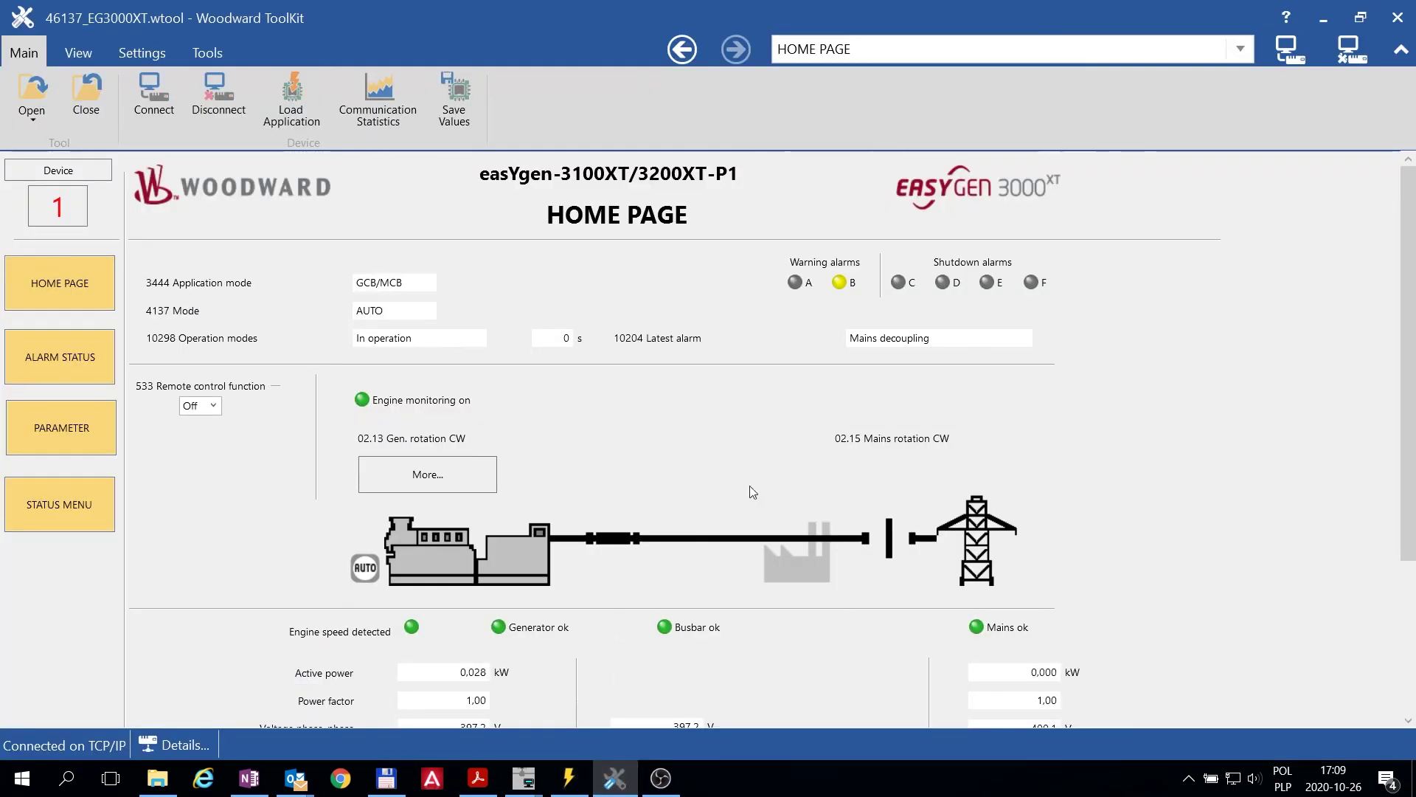